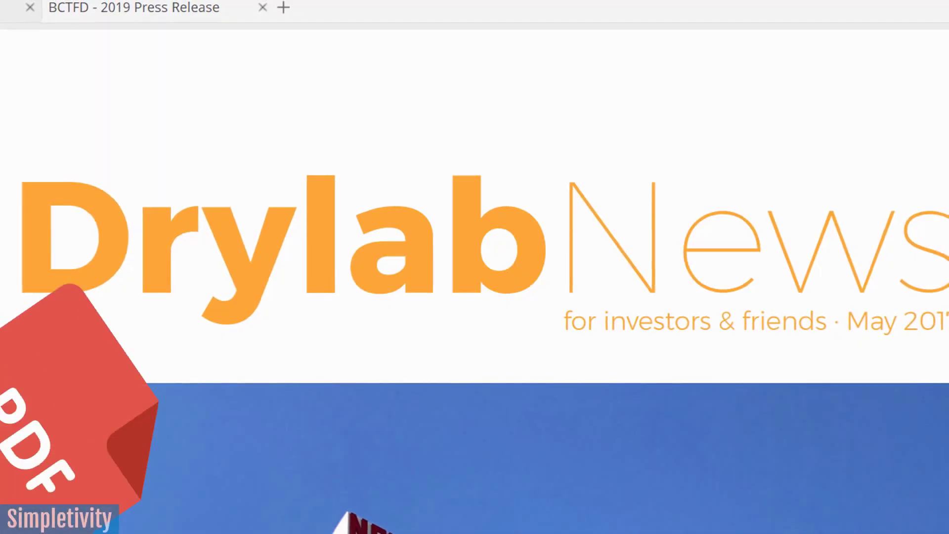
# - Scroll through the drylab sample newsletter to review its content
pyautogui.scroll(-10, 475, 277)
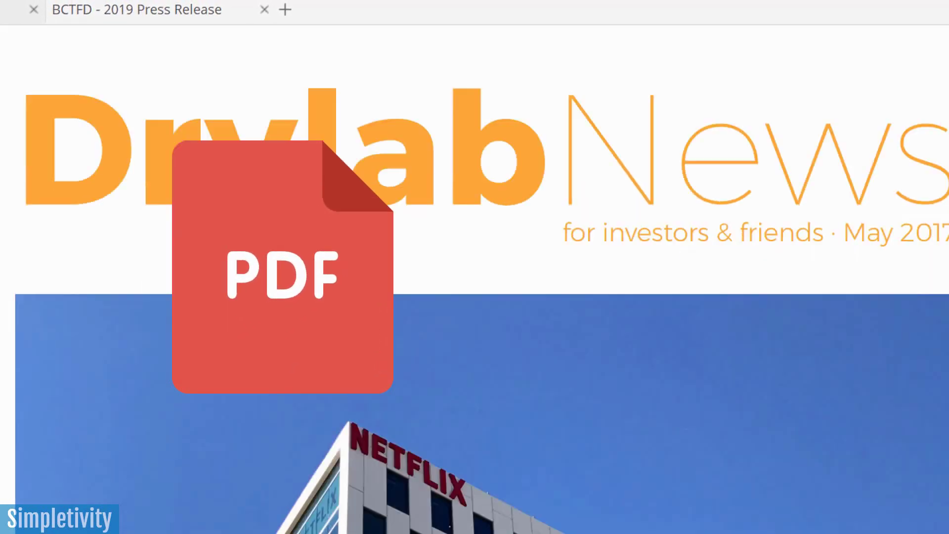
pyautogui.scroll(-15, 475, 277)
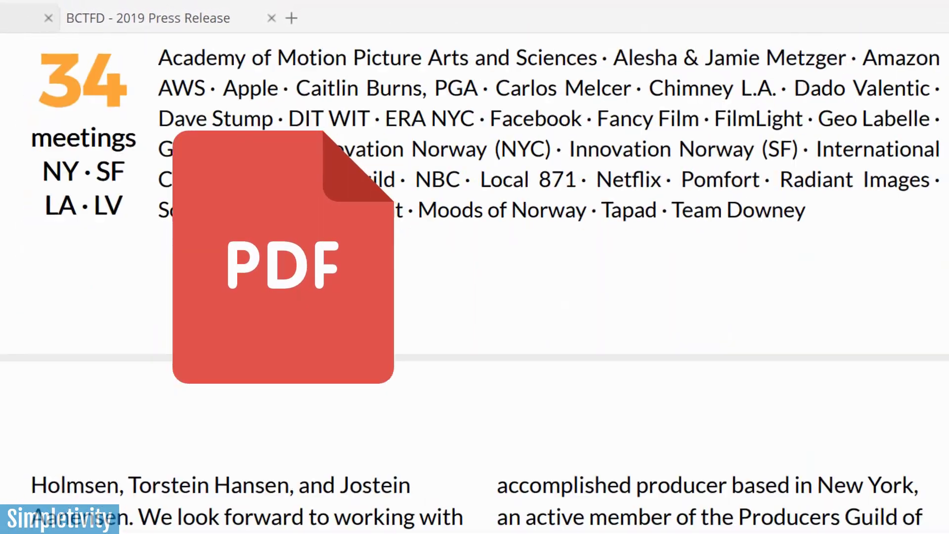
pyautogui.scroll(-10, 475, 277)
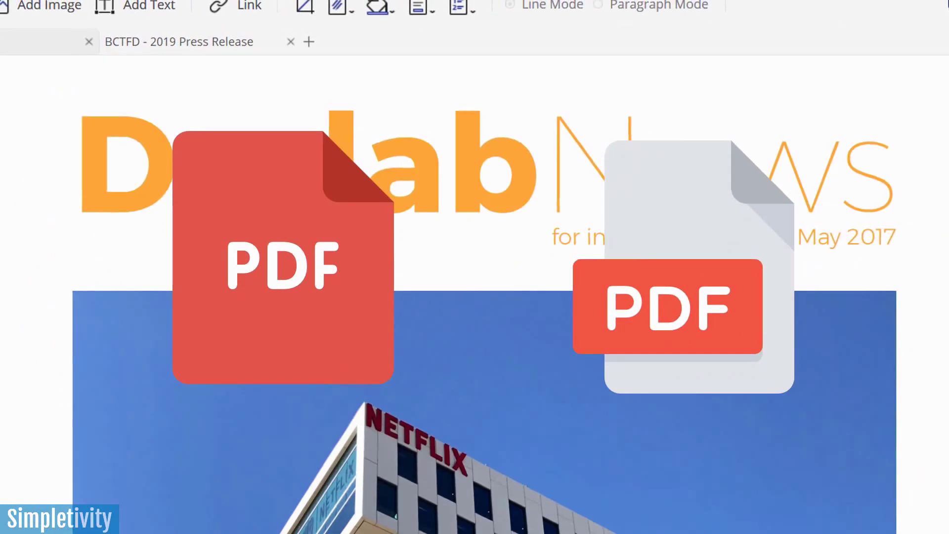
pyautogui.scroll(-2, 475, 297)
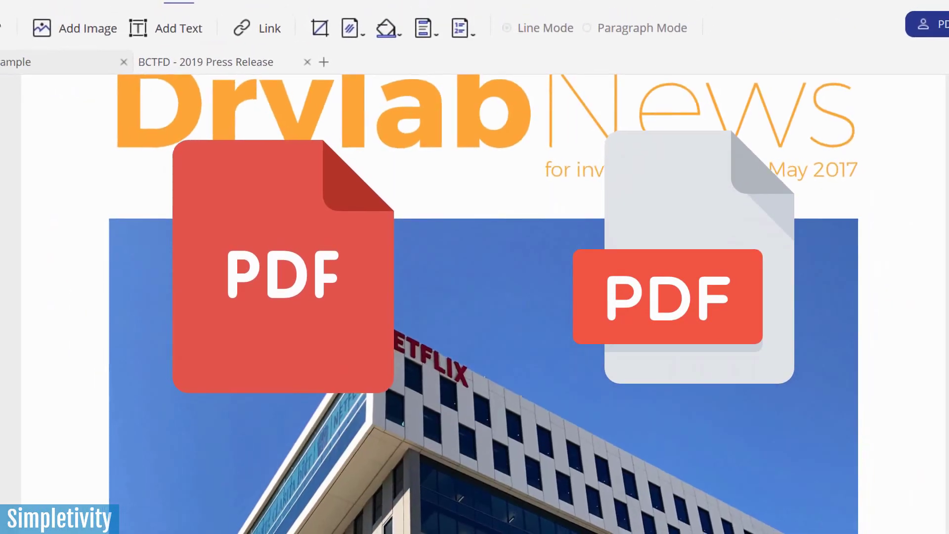
pyautogui.scroll(-10, 942, 316)
pyautogui.scroll(-3, 942, 316)
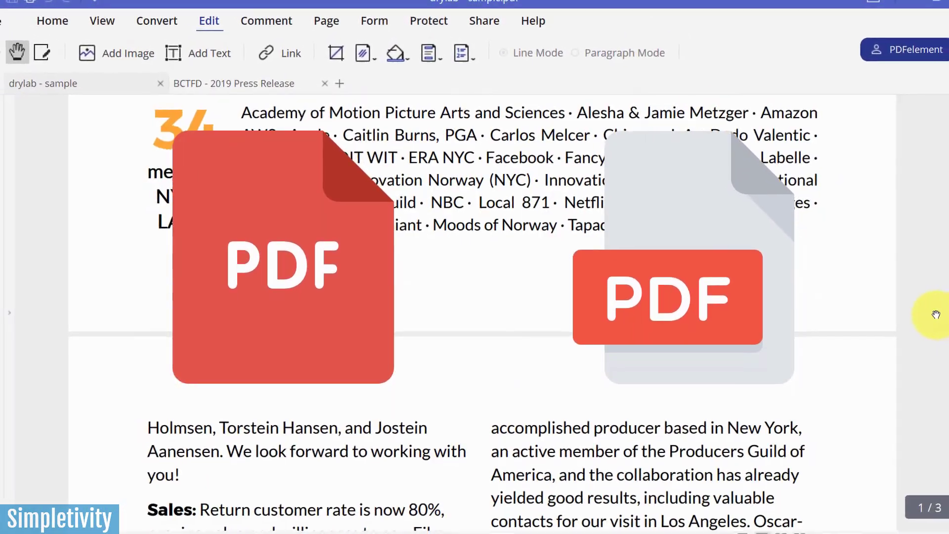
pyautogui.scroll(10, 935, 315)
pyautogui.scroll(4, 925, 313)
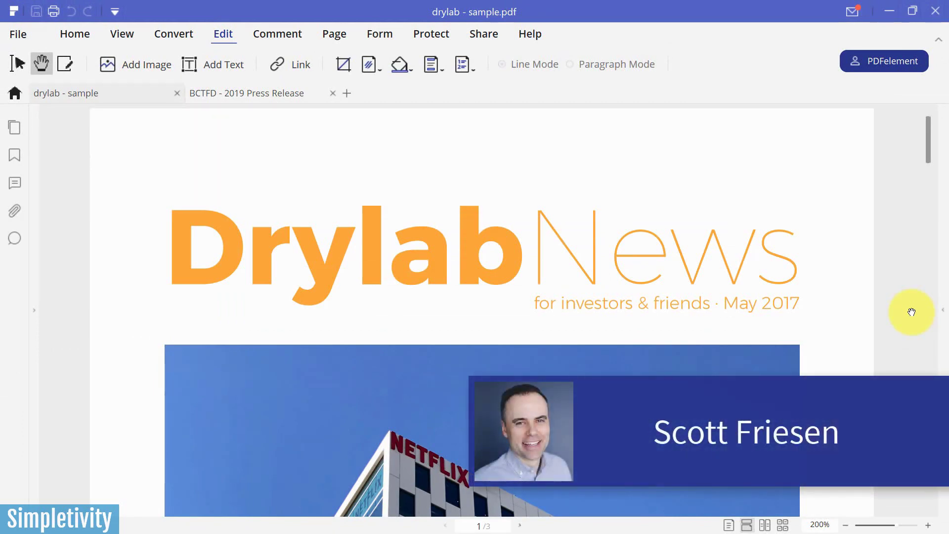
pyautogui.scroll(-10, 912, 312)
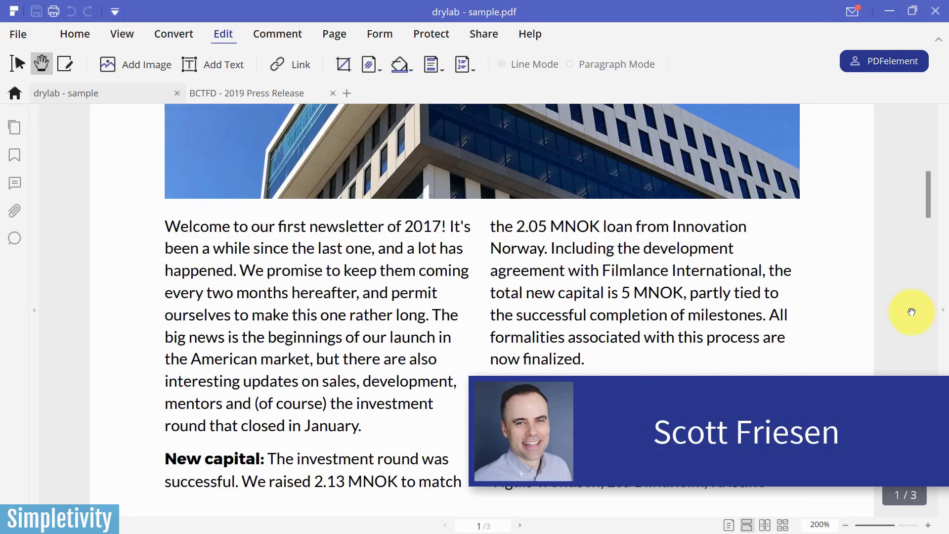
pyautogui.scroll(8, 912, 312)
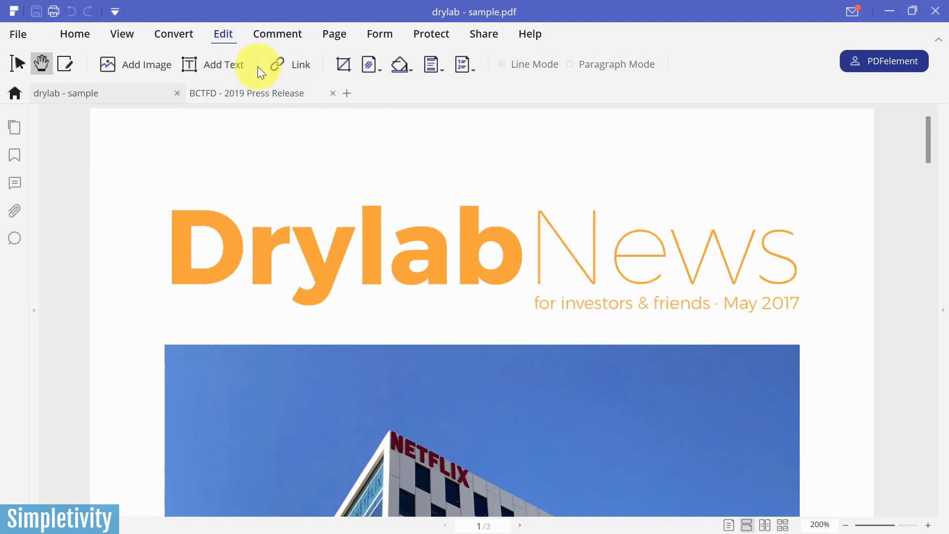
# - Turn on the Edit text tool in Line Mode and close the Properties panel
pyautogui.click(225, 33)
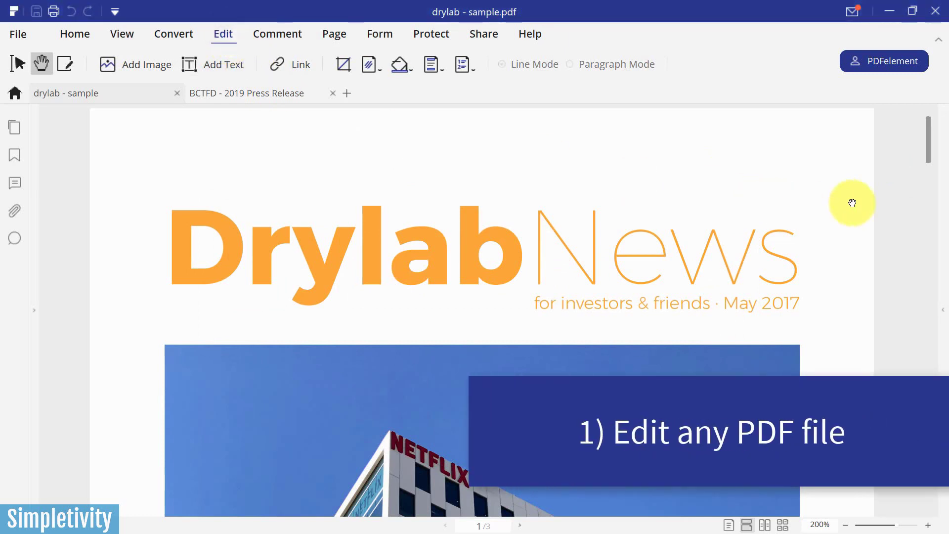
pyautogui.click(64, 62)
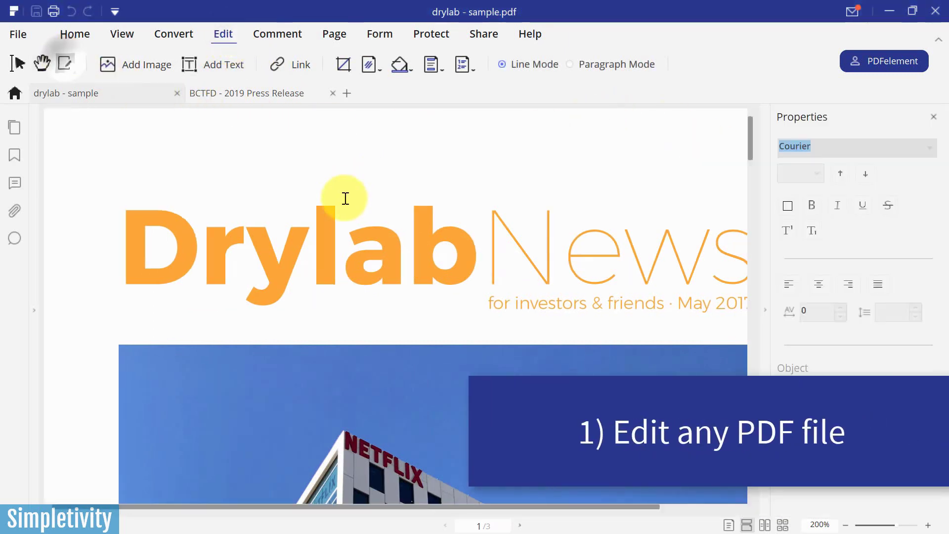
pyautogui.click(487, 190)
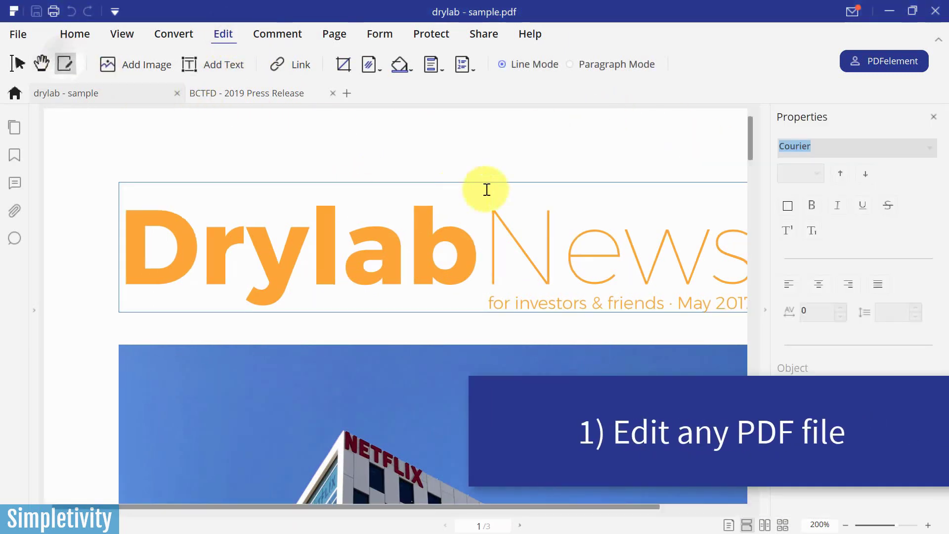
pyautogui.click(934, 117)
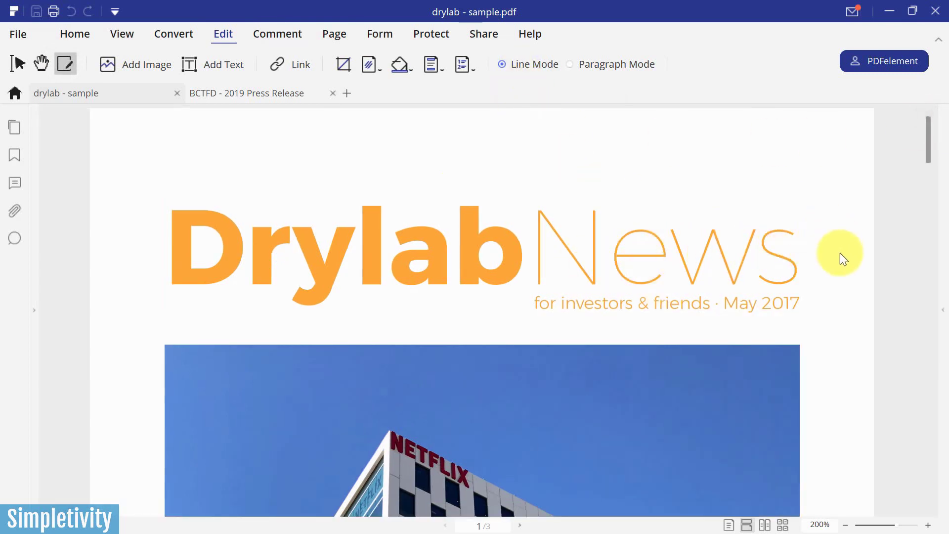
pyautogui.scroll(-1, 840, 253)
pyautogui.scroll(1, 840, 253)
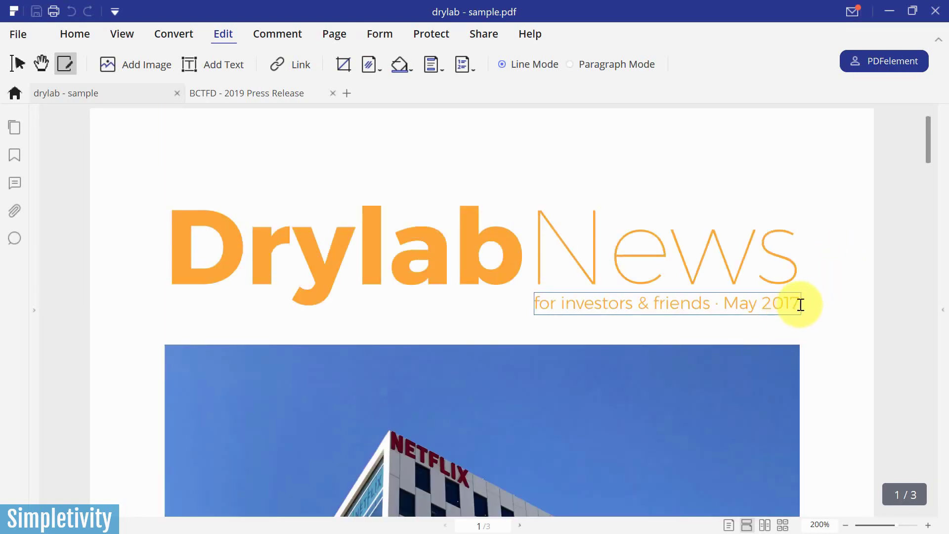
pyautogui.scroll(-20, 839, 271)
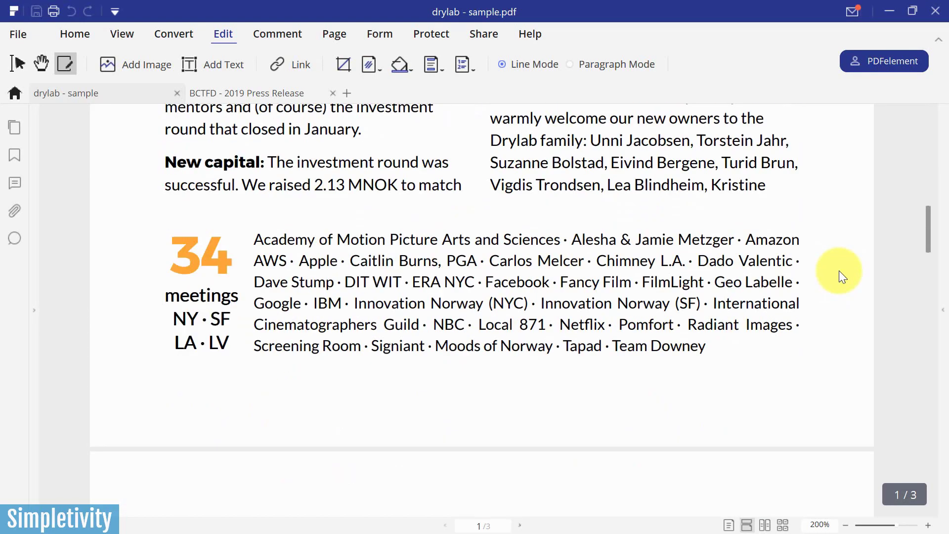
pyautogui.scroll(-10, 838, 271)
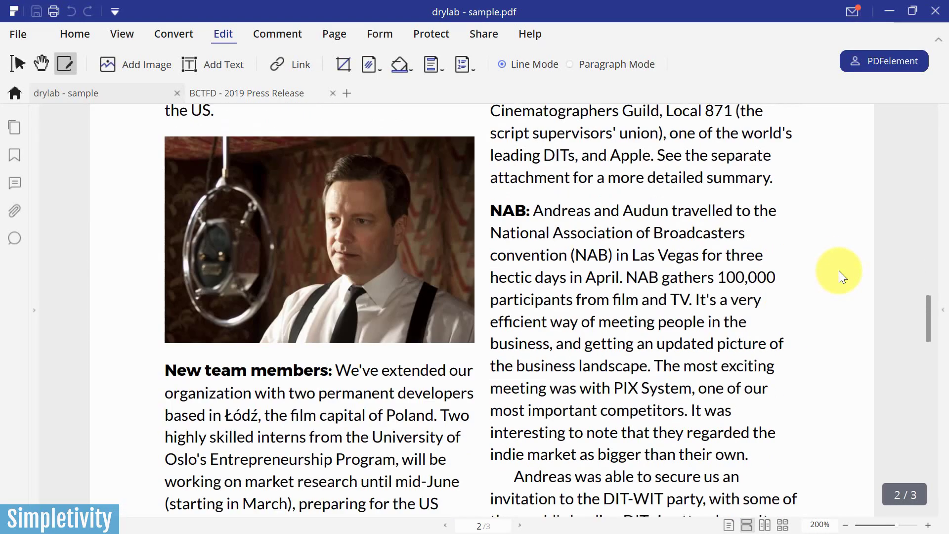
pyautogui.scroll(14, 838, 271)
pyautogui.scroll(15, 839, 271)
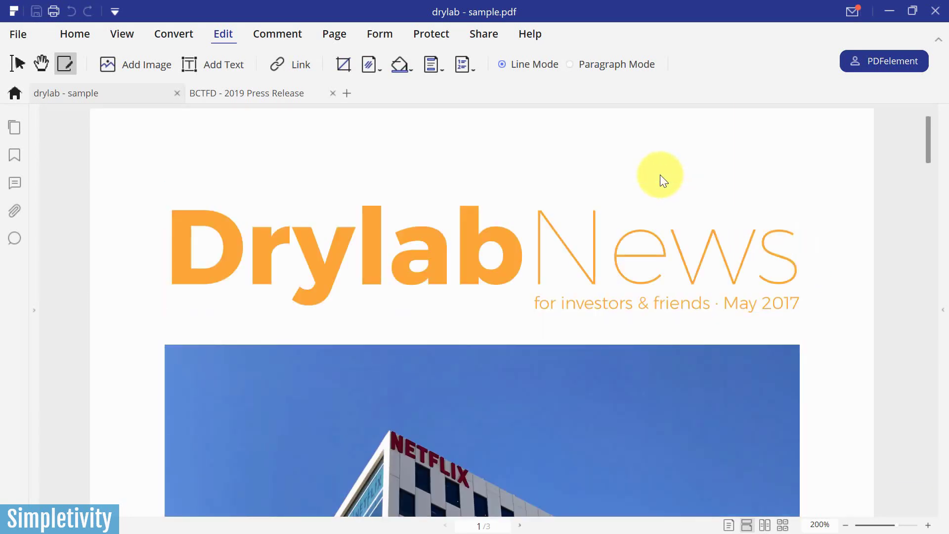
# - Shorten the subtitle's date to "May 20" by deleting the year's last digits
pyautogui.click(785, 303)
pyautogui.press('Delete')
pyautogui.press('Delete')
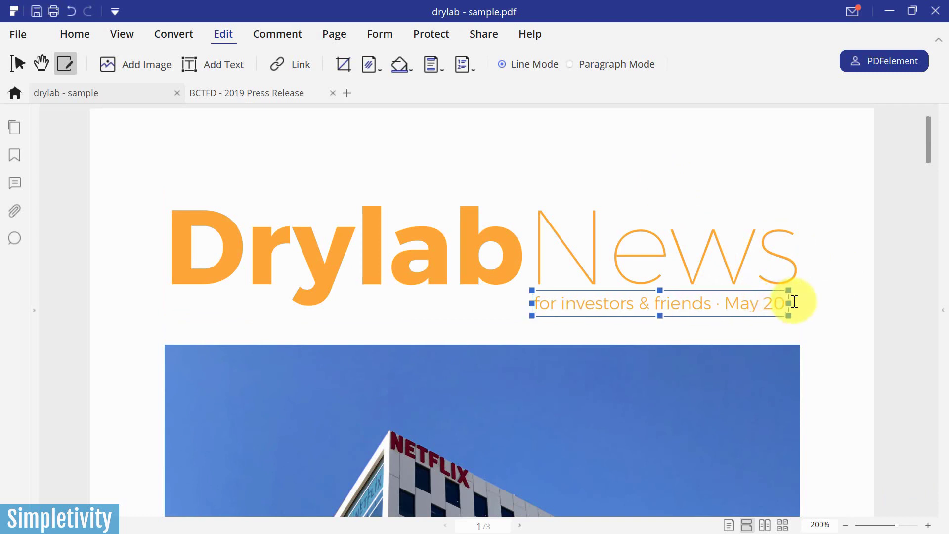
pyautogui.click(856, 346)
# - Change the orange meetings figure from 34 to 32
pyautogui.scroll(-10, 856, 346)
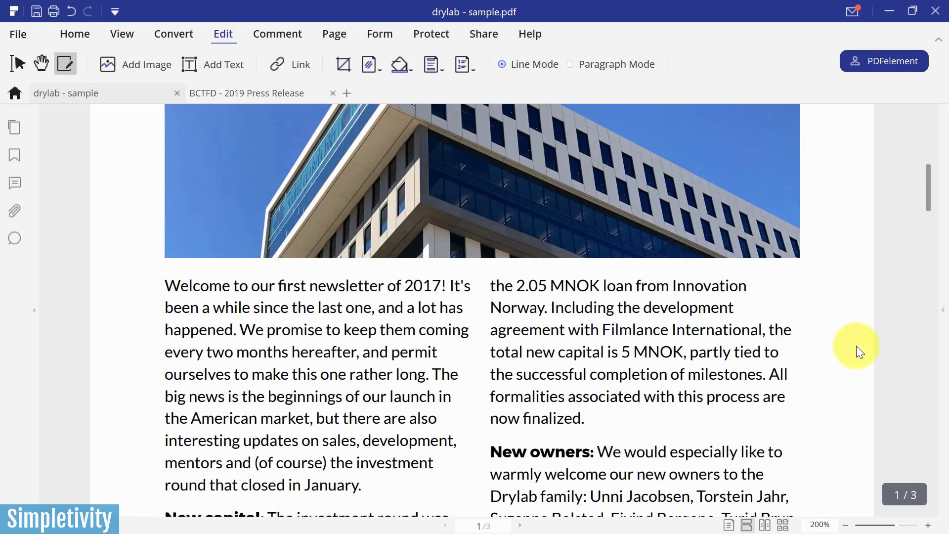
pyautogui.scroll(-7, 857, 346)
pyautogui.scroll(1, 857, 346)
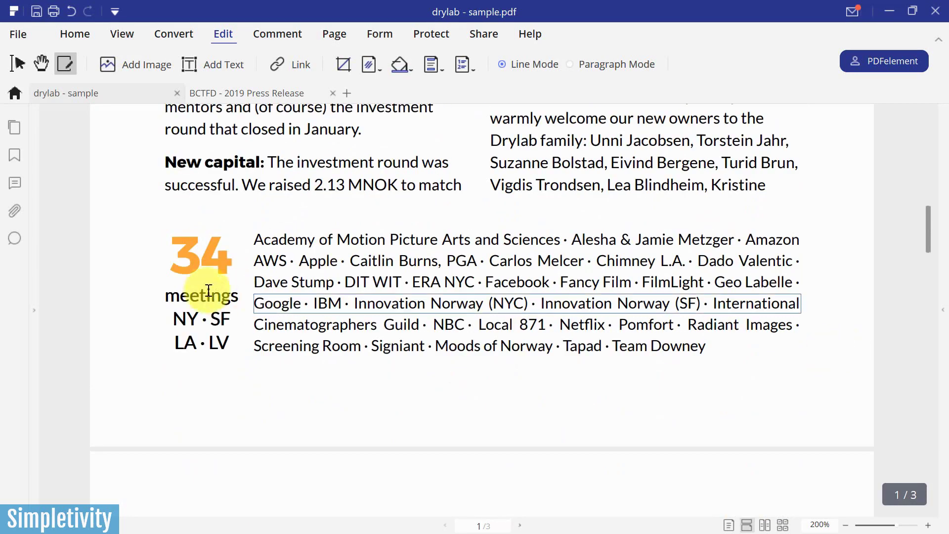
pyautogui.click(231, 254)
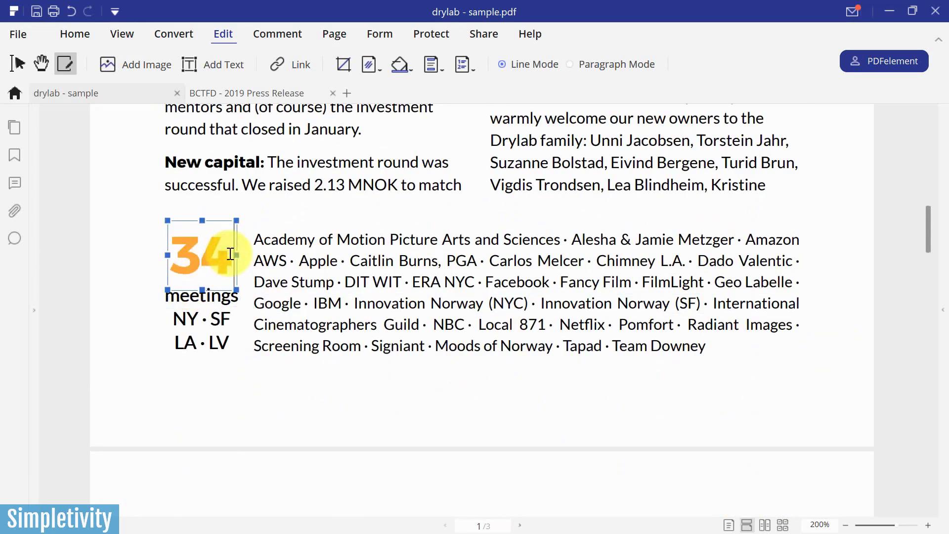
pyautogui.press('BackSpace')
pyautogui.press('BackSpace')
pyautogui.write('32')
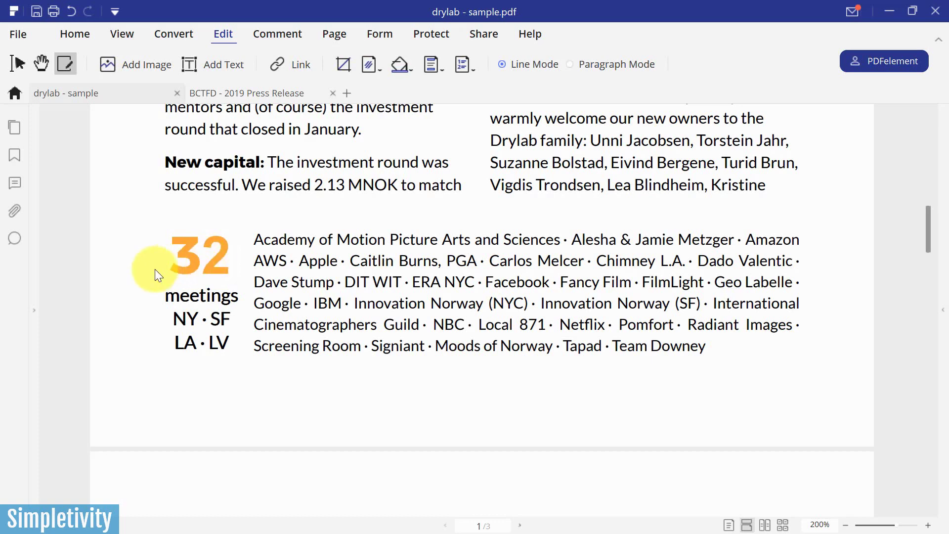
pyautogui.scroll(-10, 155, 270)
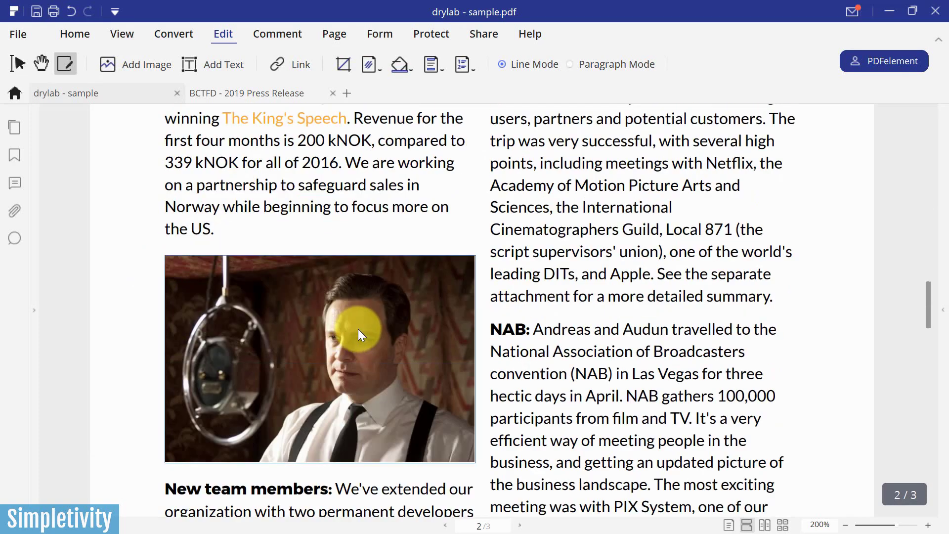
pyautogui.click(358, 328)
pyautogui.rightClick(362, 327)
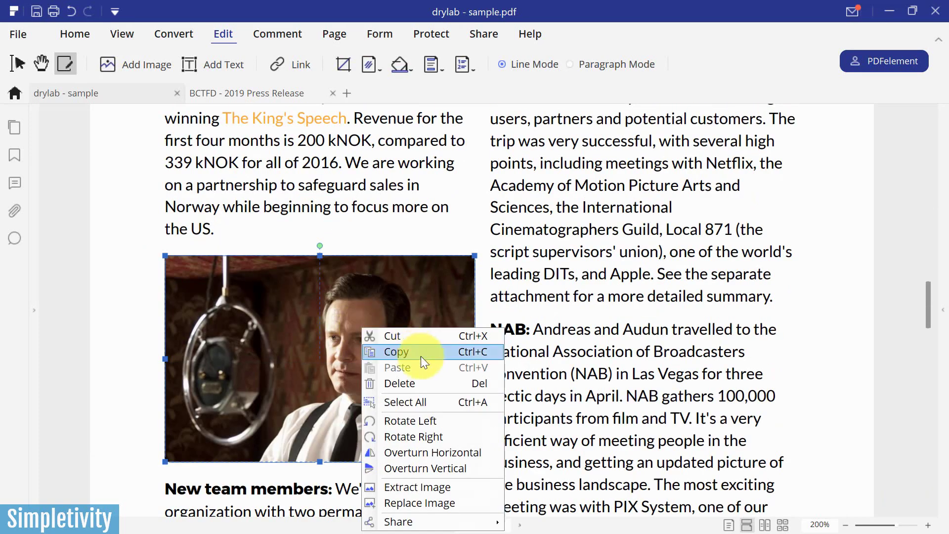
pyautogui.click(414, 508)
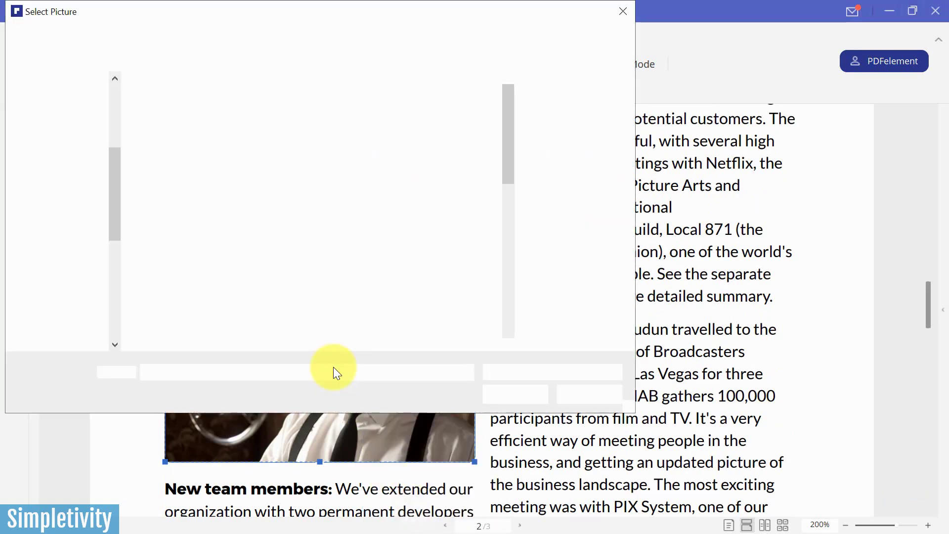
pyautogui.scroll(5, 96, 212)
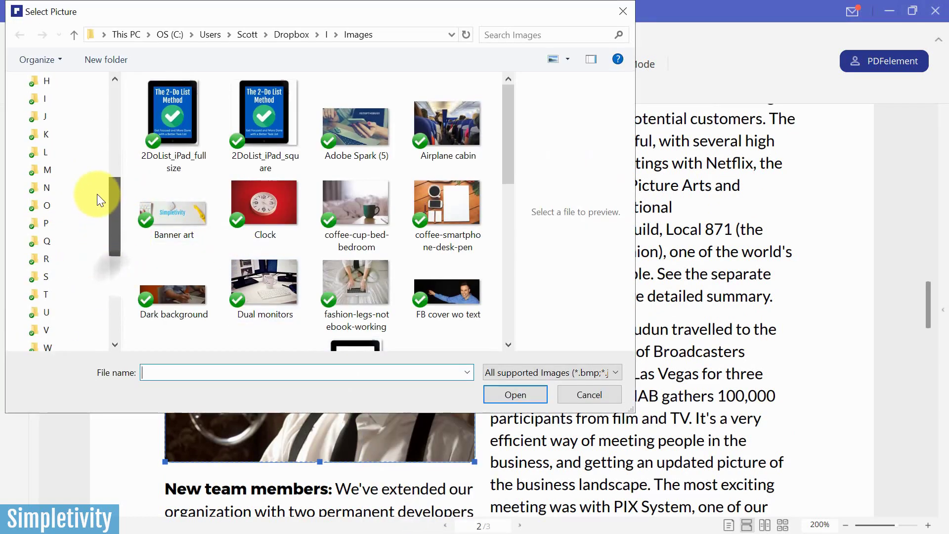
pyautogui.click(264, 203)
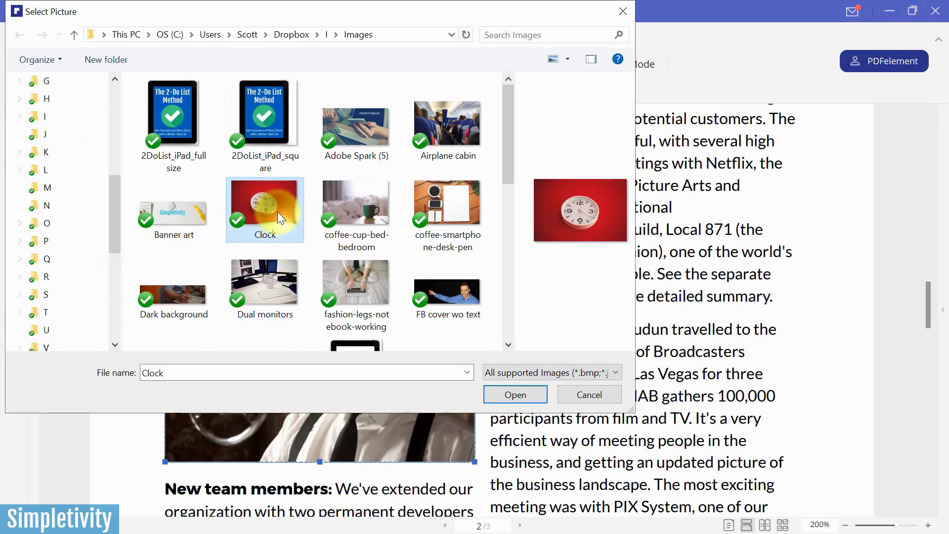
pyautogui.doubleClick(262, 200)
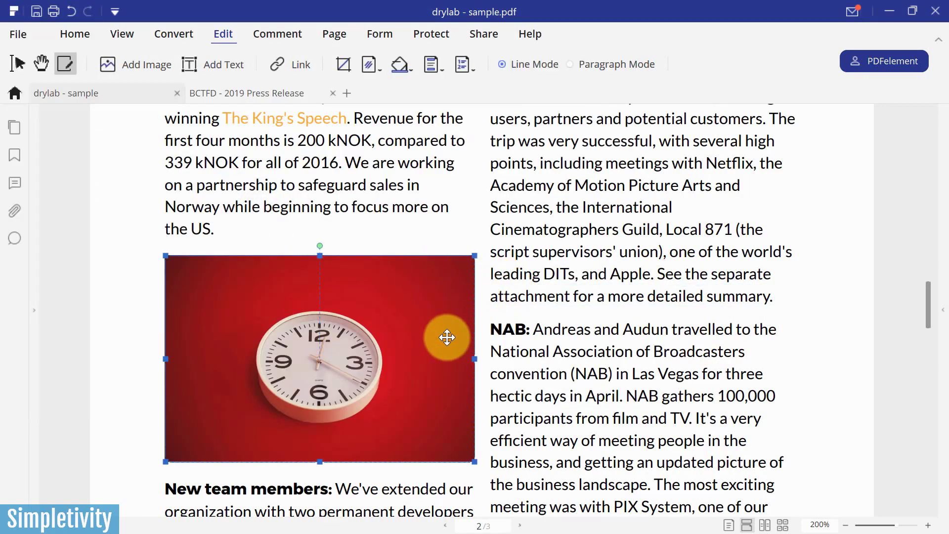
pyautogui.scroll(10, 447, 338)
pyautogui.scroll(-5, 447, 337)
pyautogui.scroll(-3, 446, 337)
pyautogui.scroll(2, 494, 292)
pyautogui.scroll(-8, 495, 307)
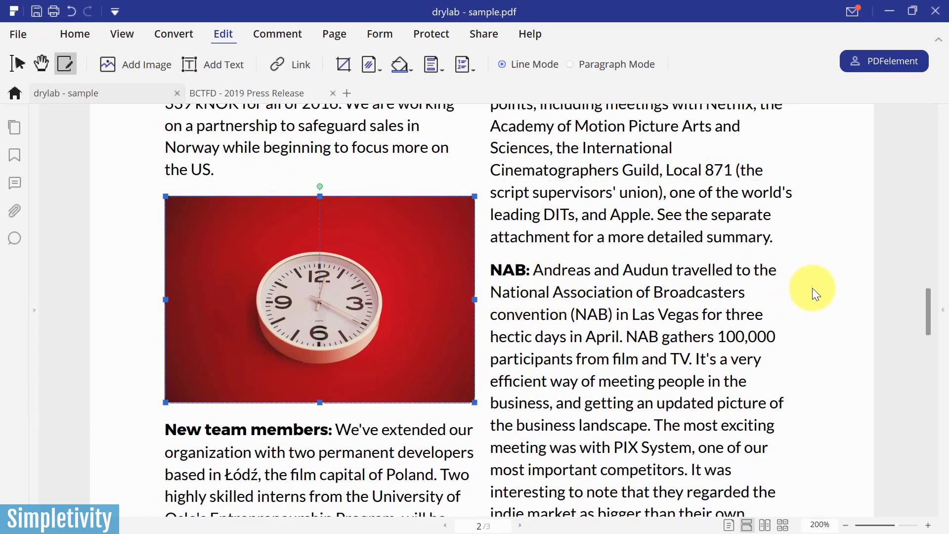
pyautogui.scroll(5, 812, 288)
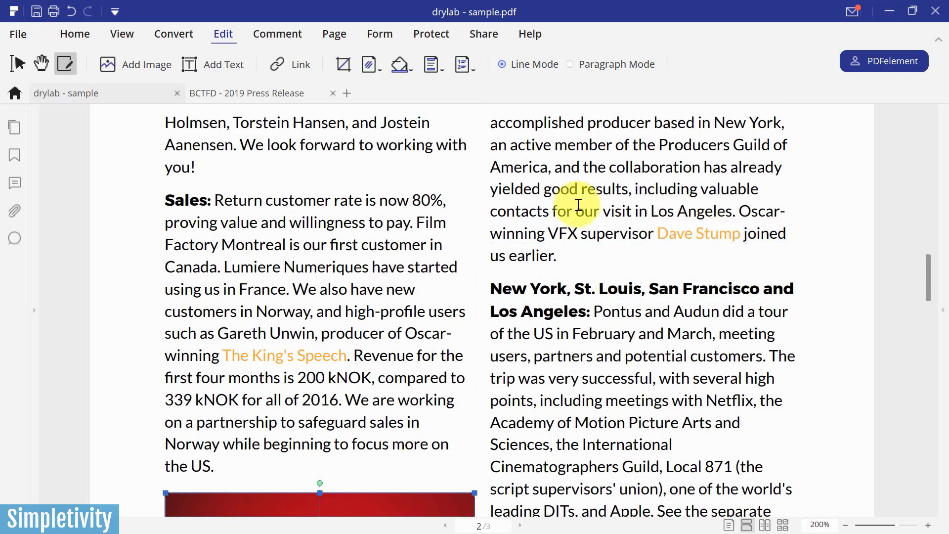
# - Show the Convert options and switch to the BCTFD - 2019 Press Release, scrolling through its page
pyautogui.click(171, 35)
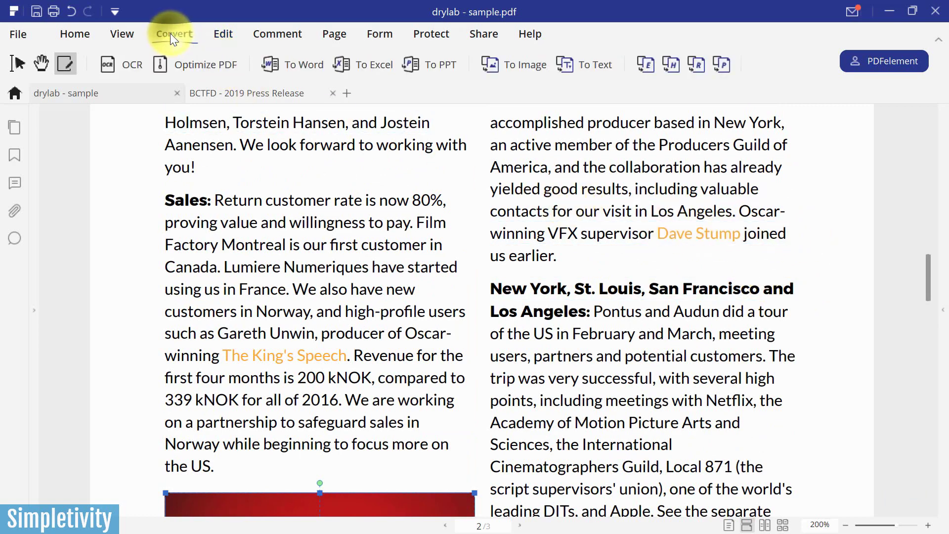
pyautogui.click(255, 92)
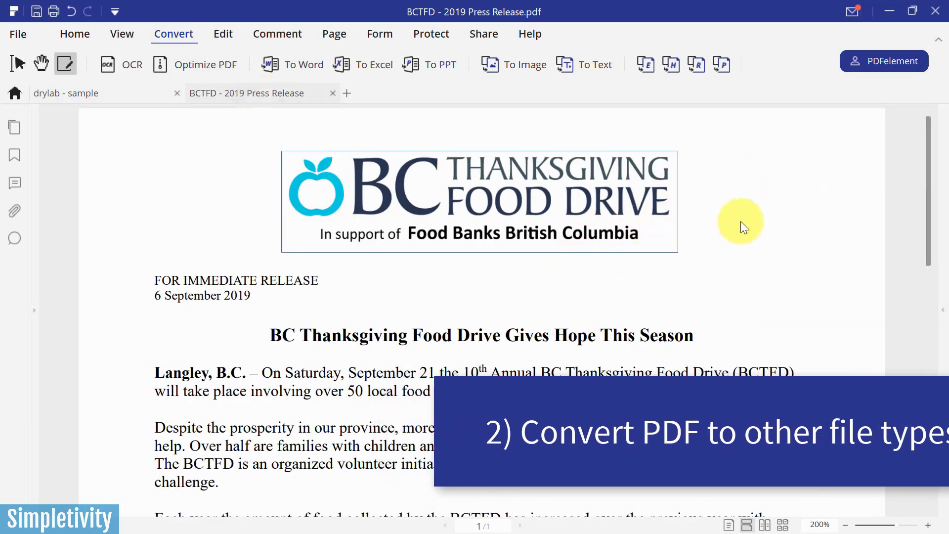
pyautogui.scroll(-5, 747, 221)
pyautogui.scroll(-6, 747, 220)
pyautogui.scroll(11, 748, 221)
pyautogui.scroll(-3, 748, 220)
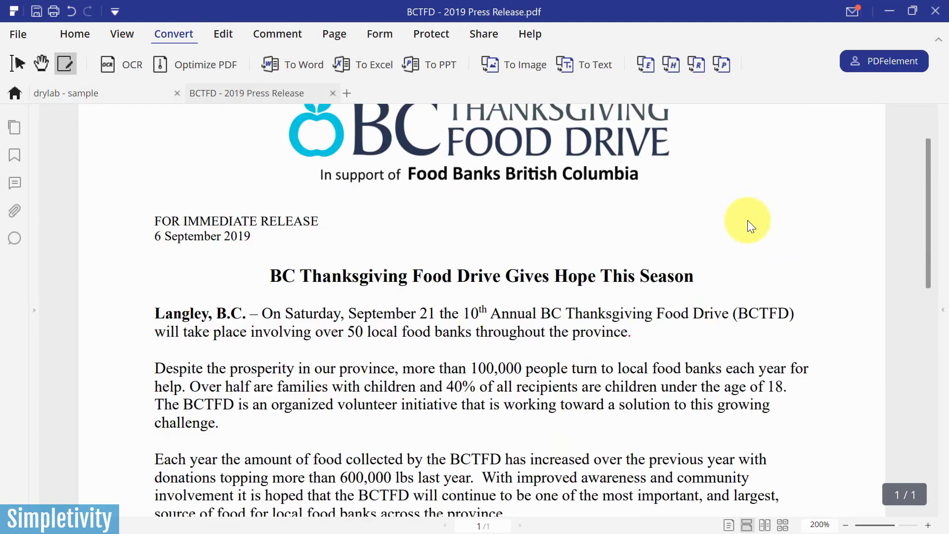
pyautogui.scroll(3, 748, 220)
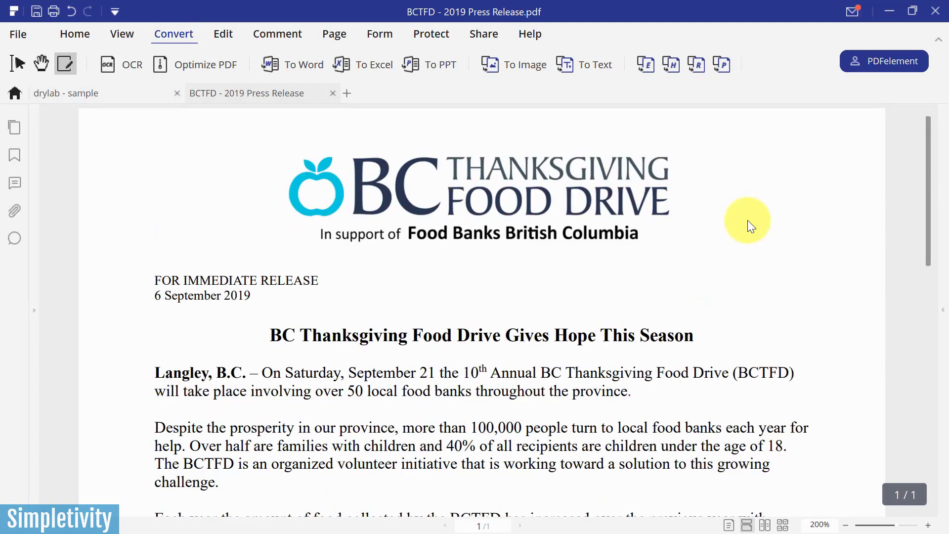
pyautogui.scroll(-2, 748, 220)
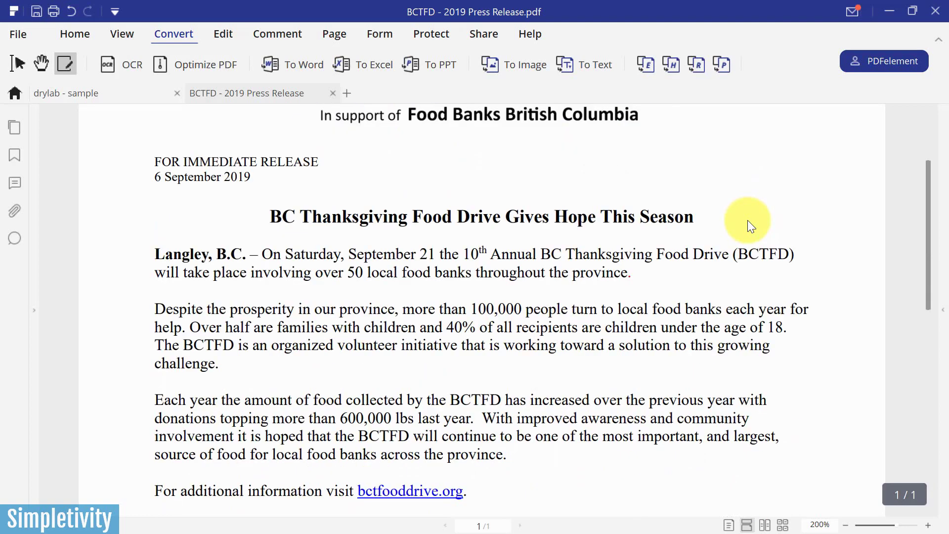
pyautogui.scroll(-1, 748, 220)
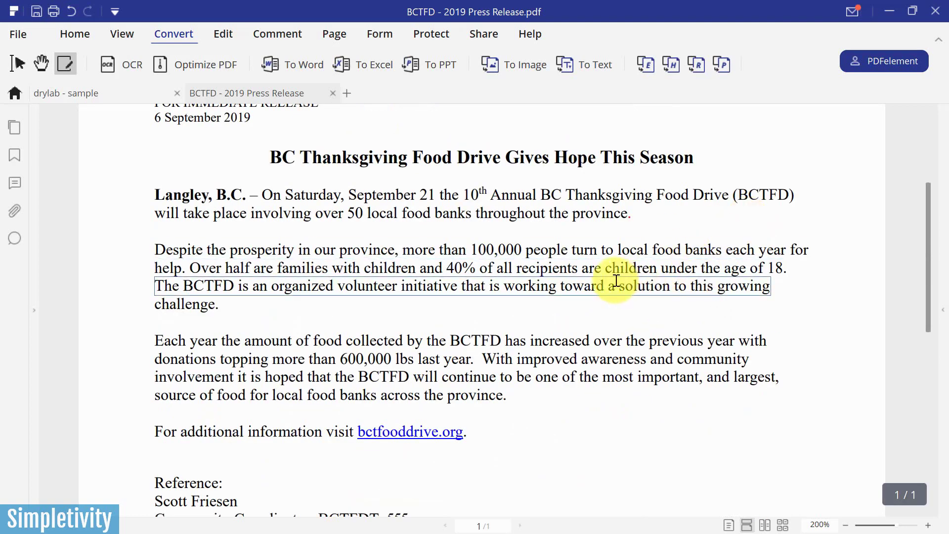
pyautogui.scroll(-1, 618, 284)
pyautogui.scroll(4, 674, 276)
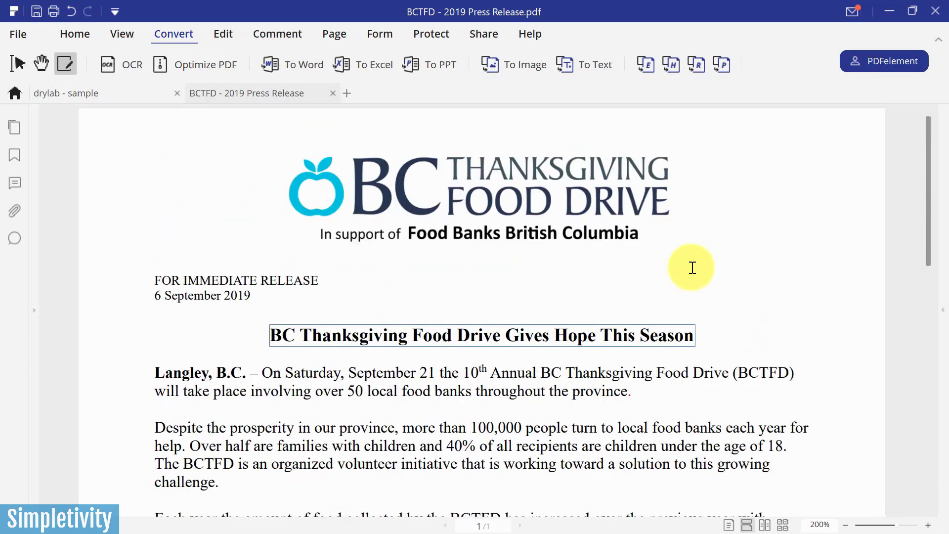
pyautogui.scroll(-3, 712, 281)
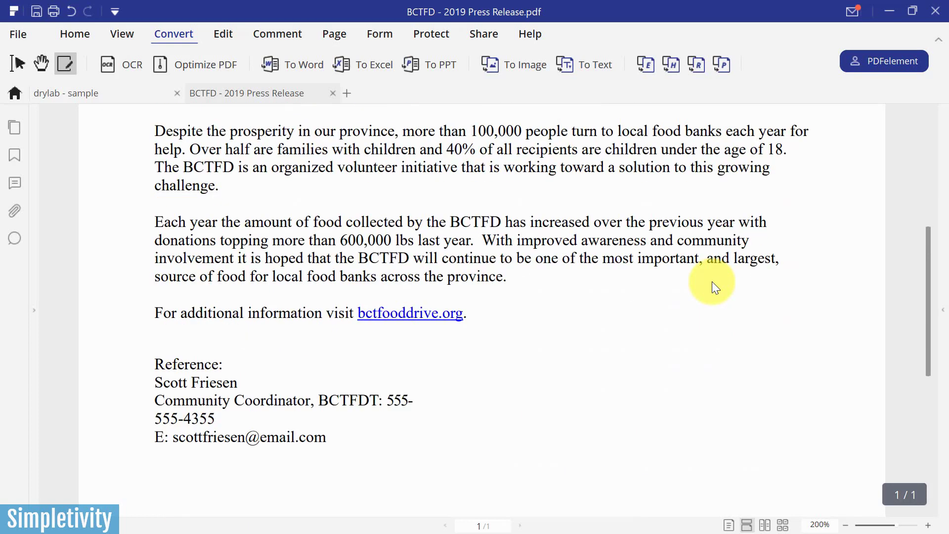
pyautogui.scroll(3, 712, 281)
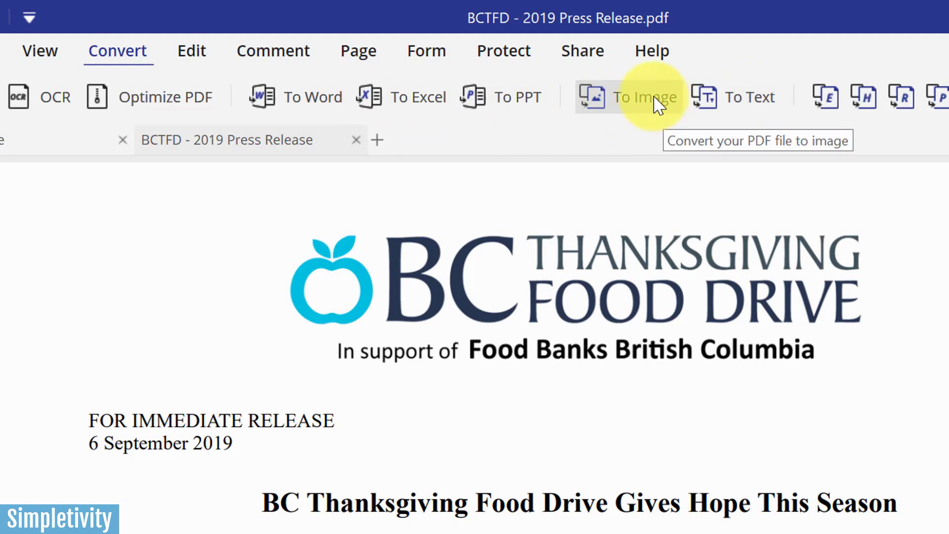
# - Convert to Word without saving first, as BCTFD - 2019 Press Release_wordcopy.docx on the Desktop
pyautogui.click(311, 99)
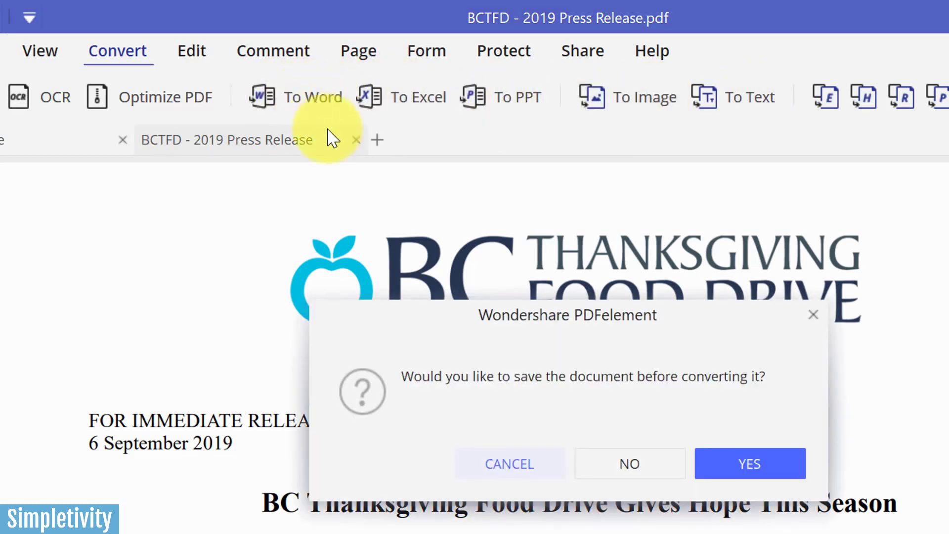
pyautogui.click(660, 464)
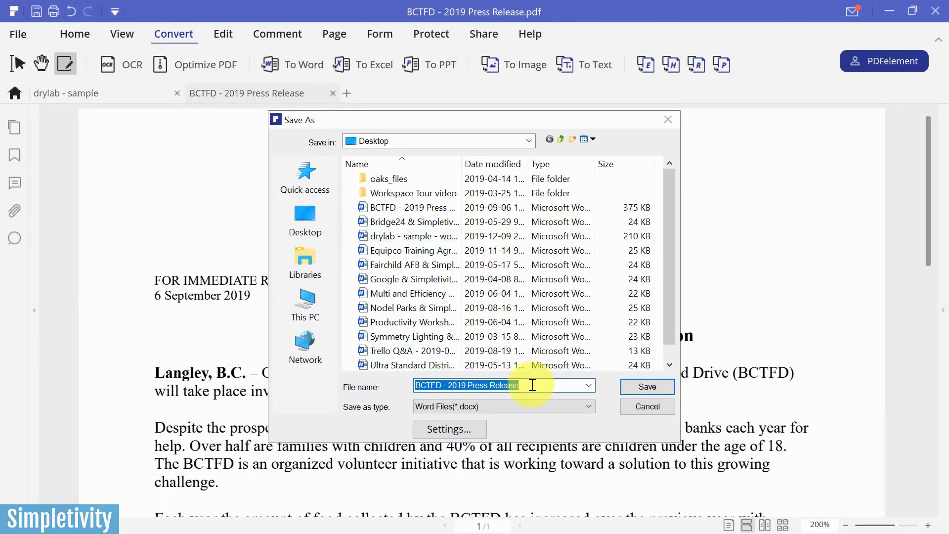
pyautogui.click(536, 384)
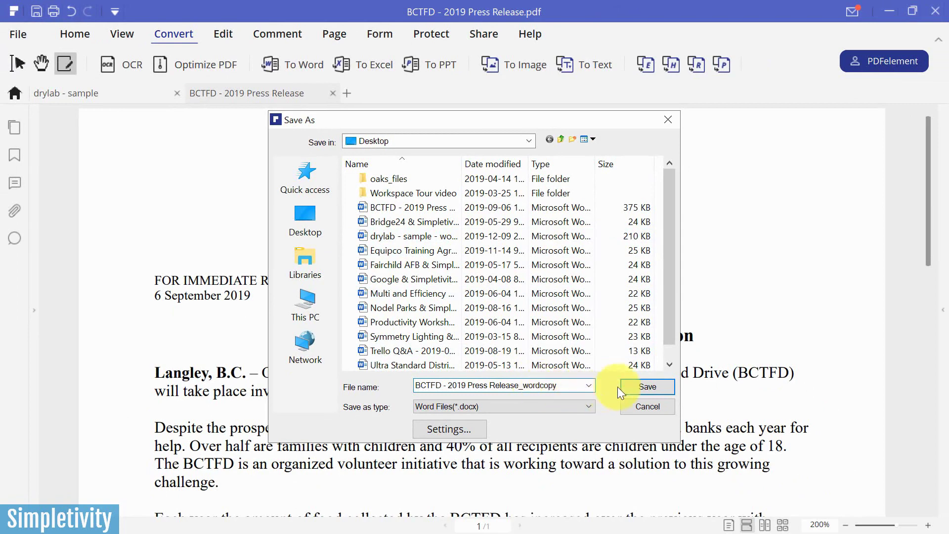
pyautogui.click(649, 386)
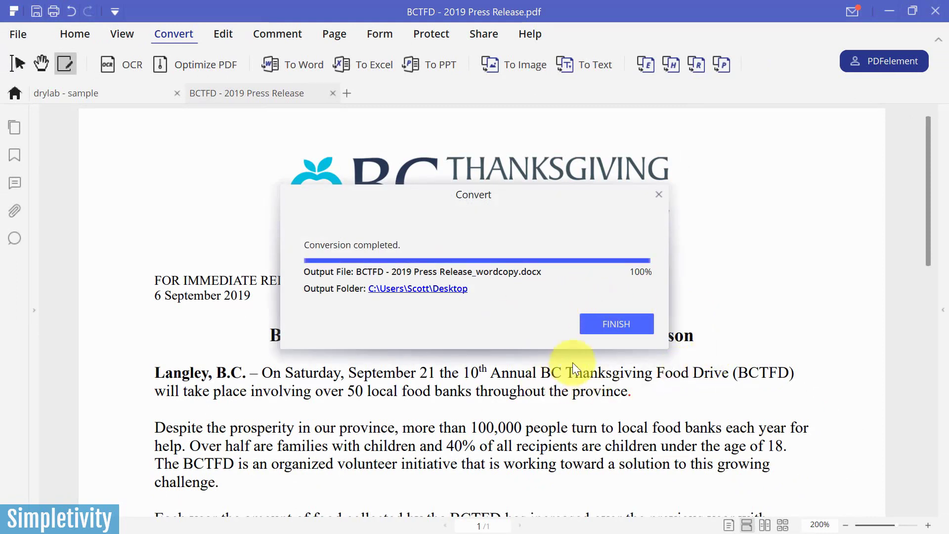
# - Dismiss the conversion notice and open the _wordcopy document in Microsoft Word
pyautogui.click(613, 324)
pyautogui.hotkey('alt', 'Tab')
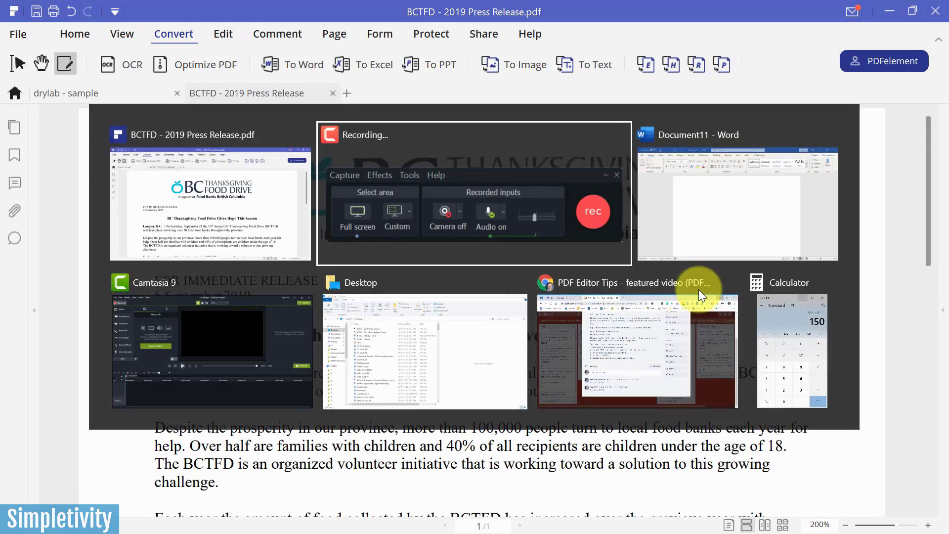
pyautogui.hotkey('alt', 'Tab')
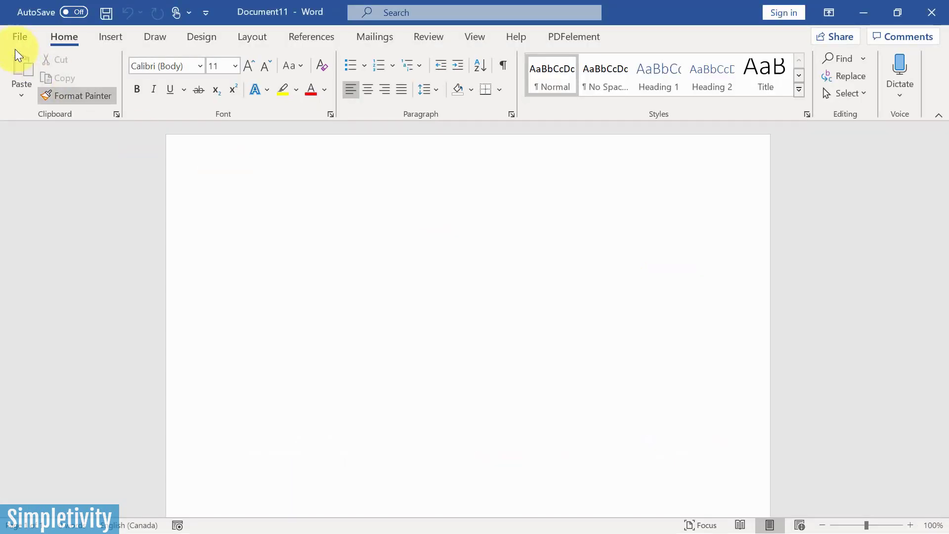
pyautogui.click(20, 37)
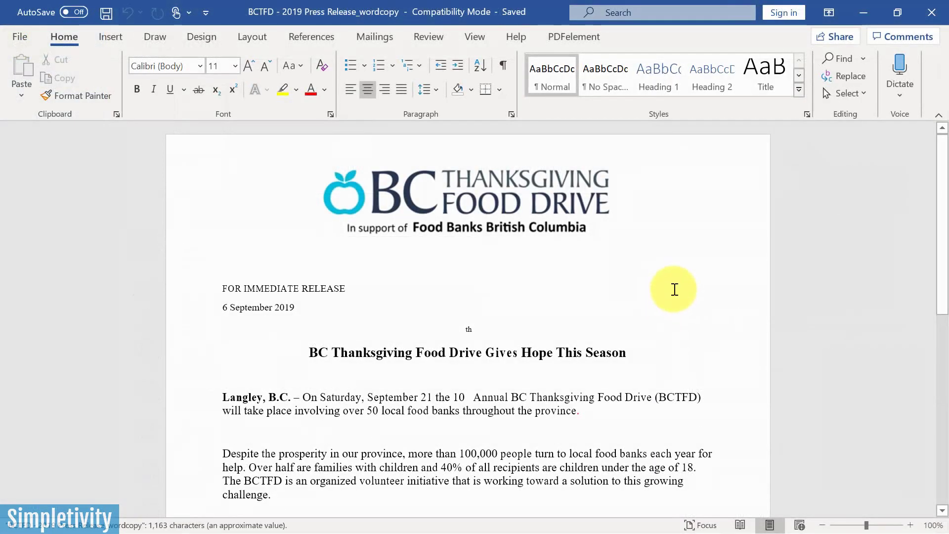
# - Scroll through the Word copy to check it, then return to PDFelement
pyautogui.scroll(-10, 724, 281)
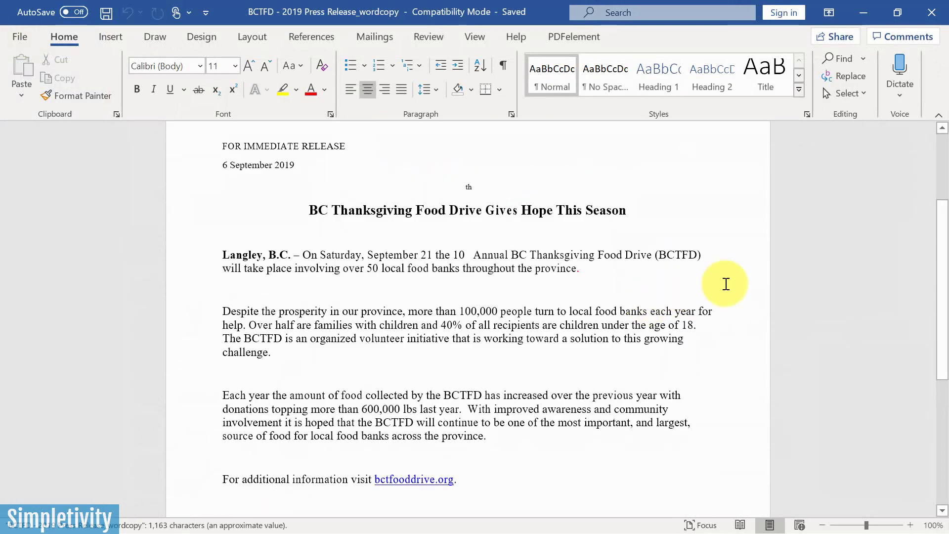
pyautogui.scroll(2, 726, 282)
pyautogui.scroll(6, 726, 282)
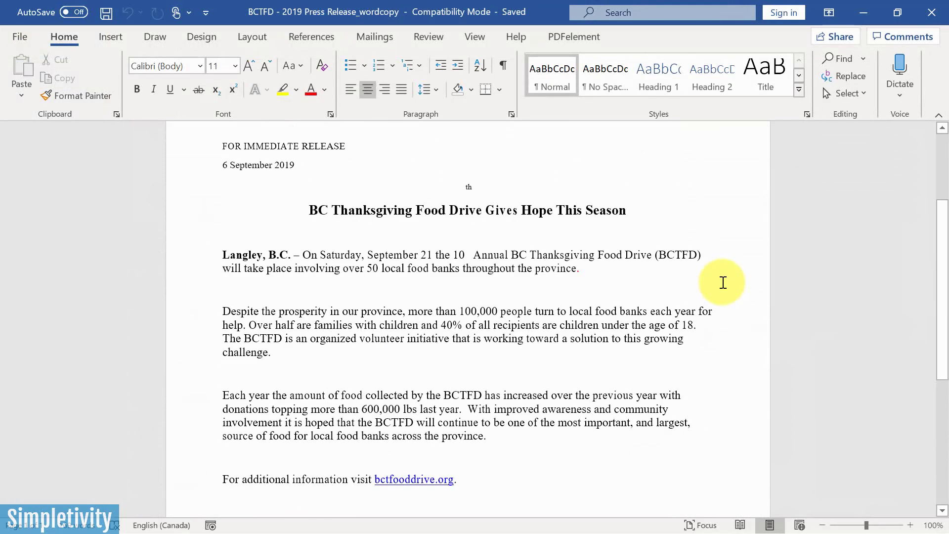
pyautogui.scroll(-3, 723, 283)
pyautogui.scroll(-3, 723, 283)
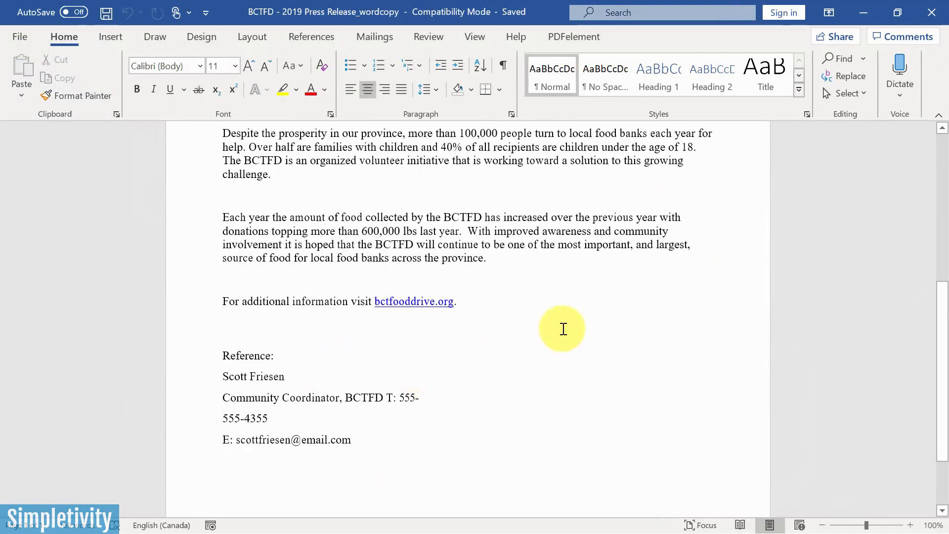
pyautogui.scroll(6, 564, 329)
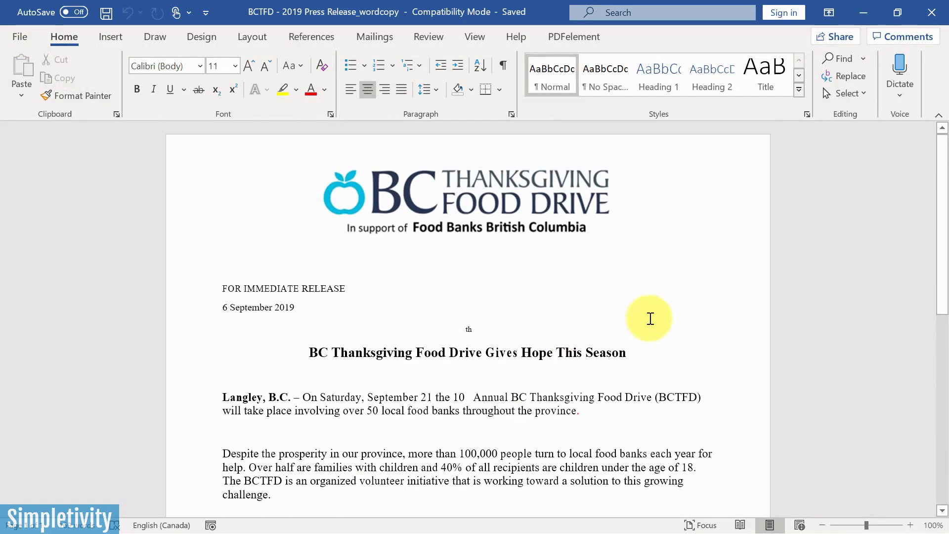
pyautogui.scroll(-1, 648, 314)
pyautogui.scroll(1, 651, 318)
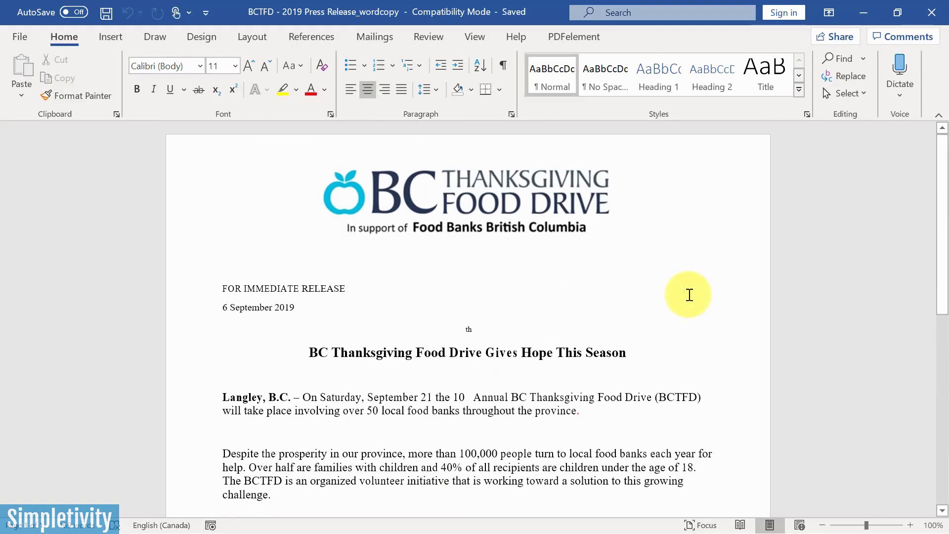
pyautogui.scroll(-3, 689, 293)
pyautogui.scroll(1, 614, 266)
pyautogui.scroll(-2, 615, 265)
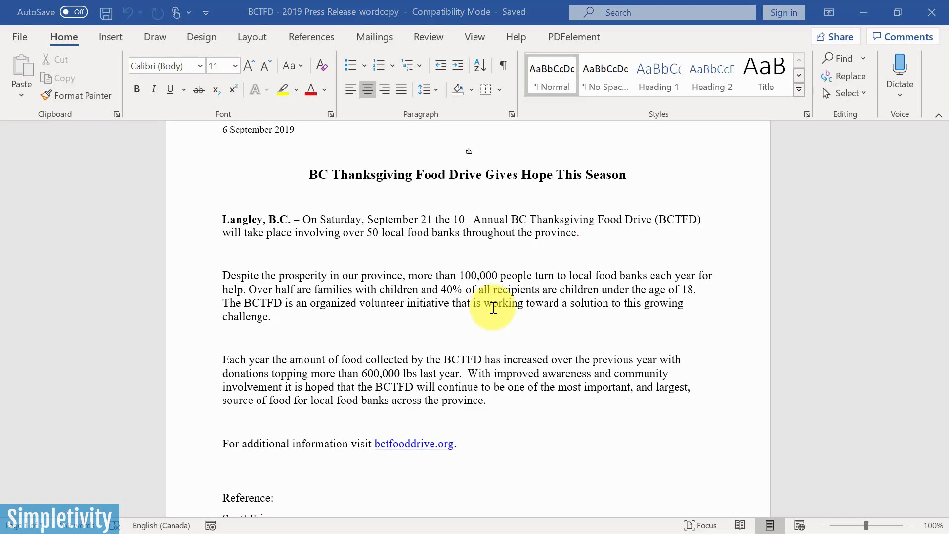
pyautogui.hotkey('alt', 'Tab')
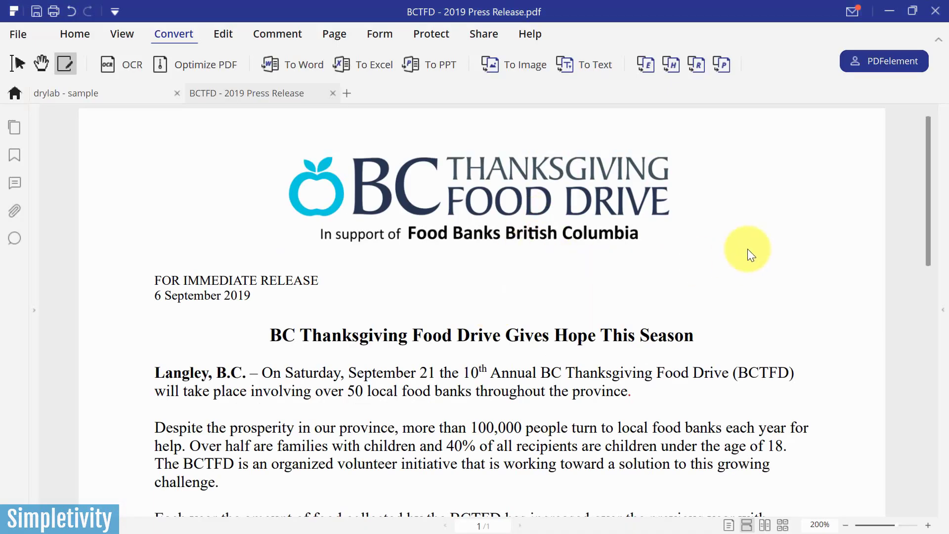
# - Show the Comment tools and switch to the drylab sample newsletter
pyautogui.click(280, 35)
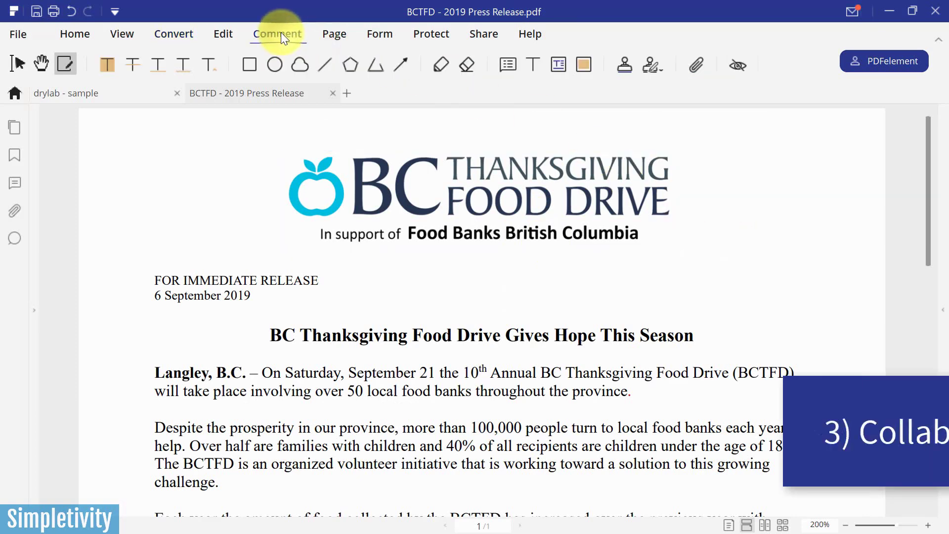
pyautogui.click(106, 93)
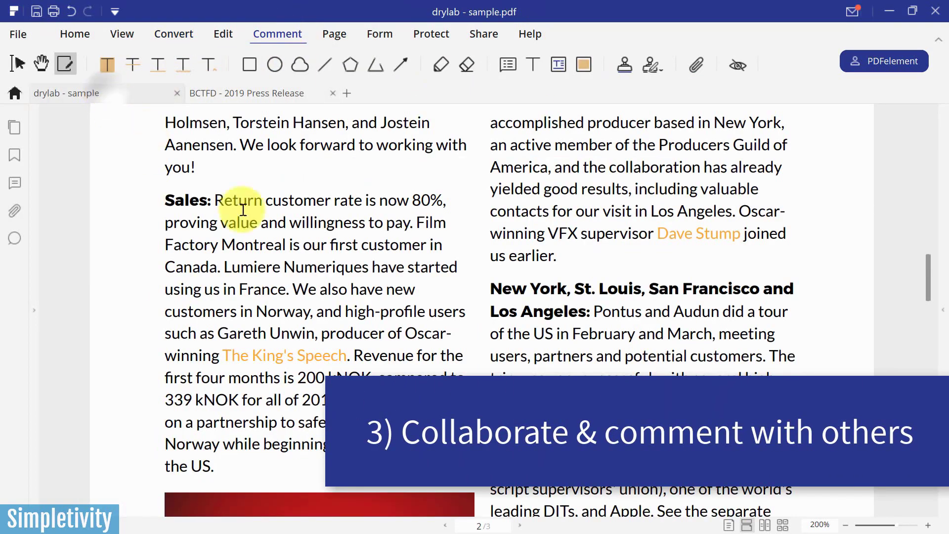
pyautogui.scroll(20, 841, 327)
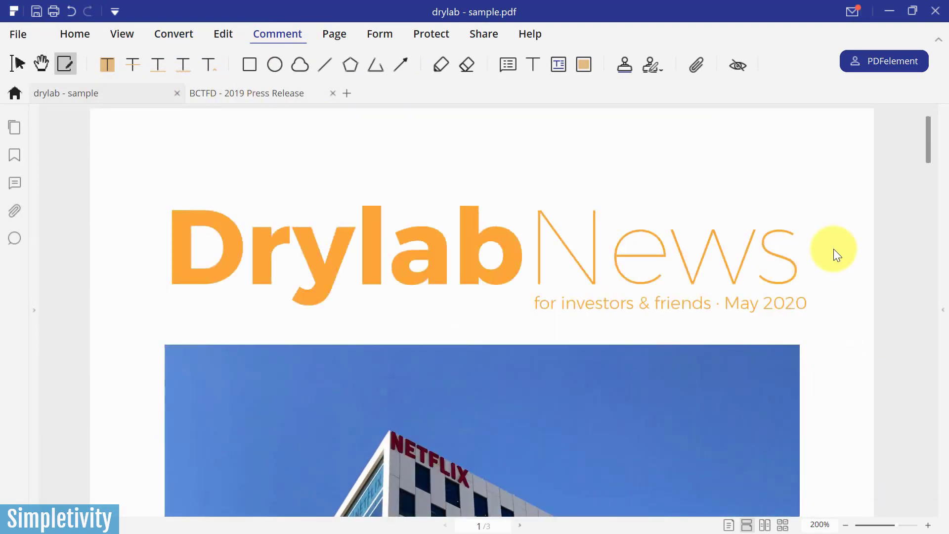
pyautogui.scroll(-4, 834, 248)
pyautogui.scroll(1, 834, 249)
pyautogui.scroll(-1, 834, 248)
pyautogui.scroll(1, 834, 248)
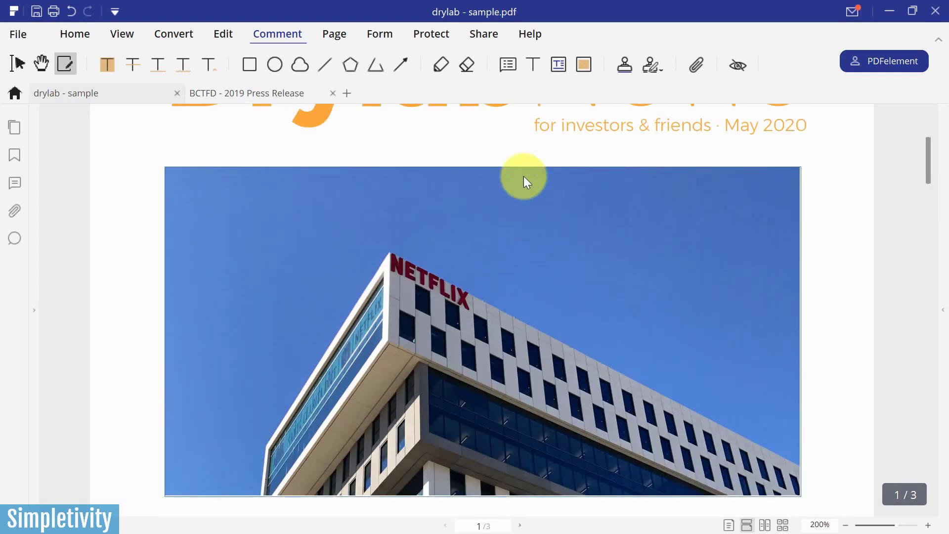
# - Add a sticky note on the Netflix building photo reading "Can we use something else here?"
pyautogui.click(508, 64)
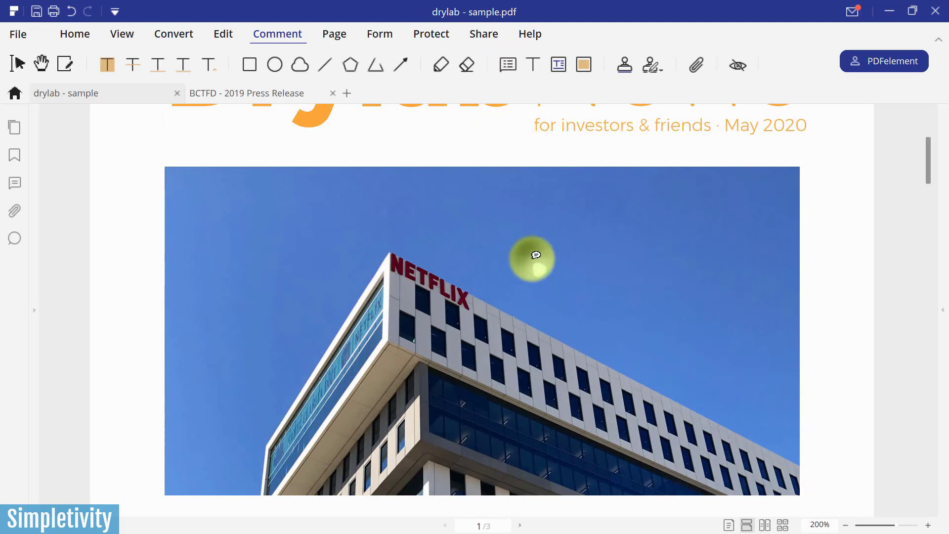
pyautogui.click(537, 255)
pyautogui.write('Can we use something ')
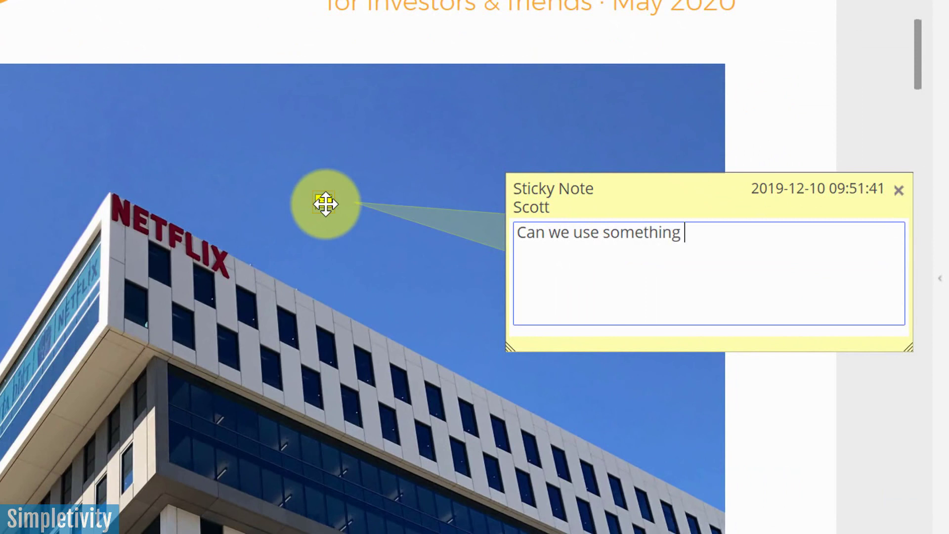
pyautogui.write('else here')
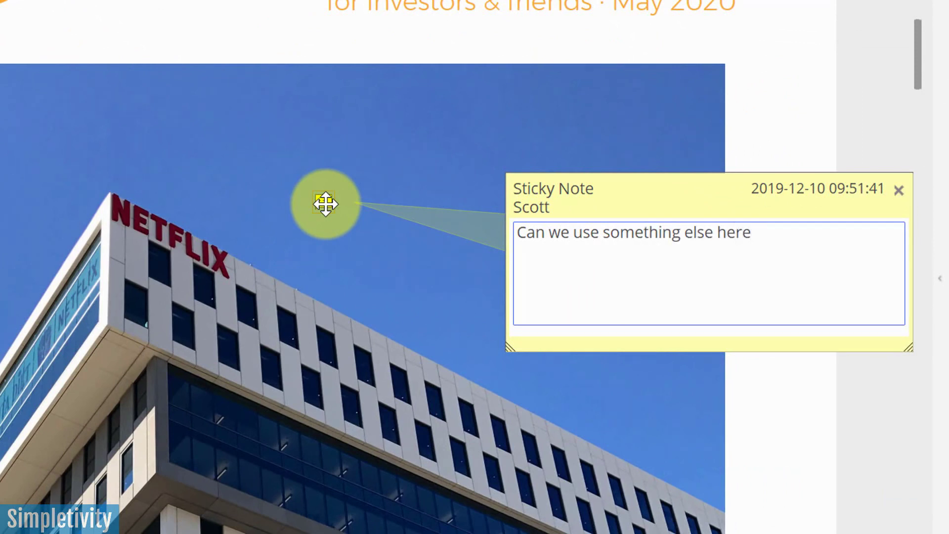
pyautogui.write('?')
pyautogui.click(900, 190)
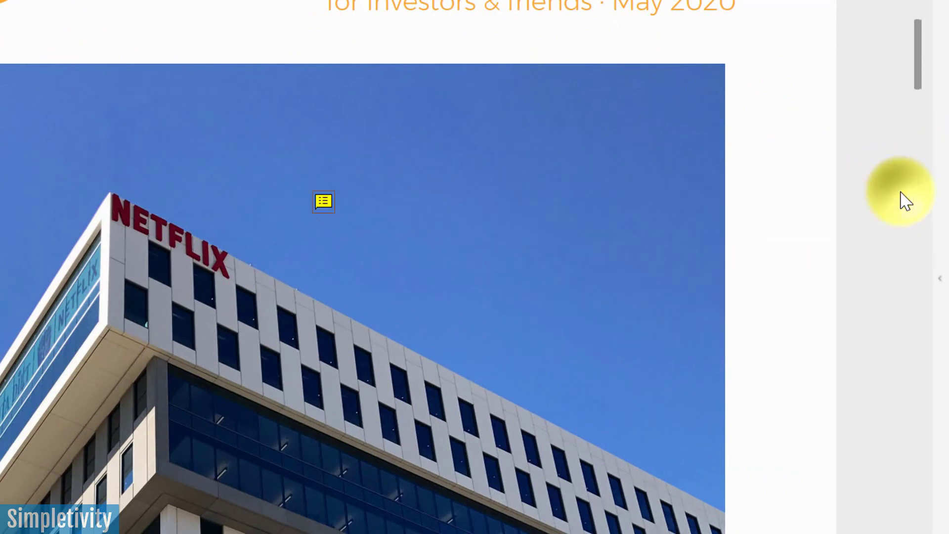
pyautogui.moveTo(323, 201)
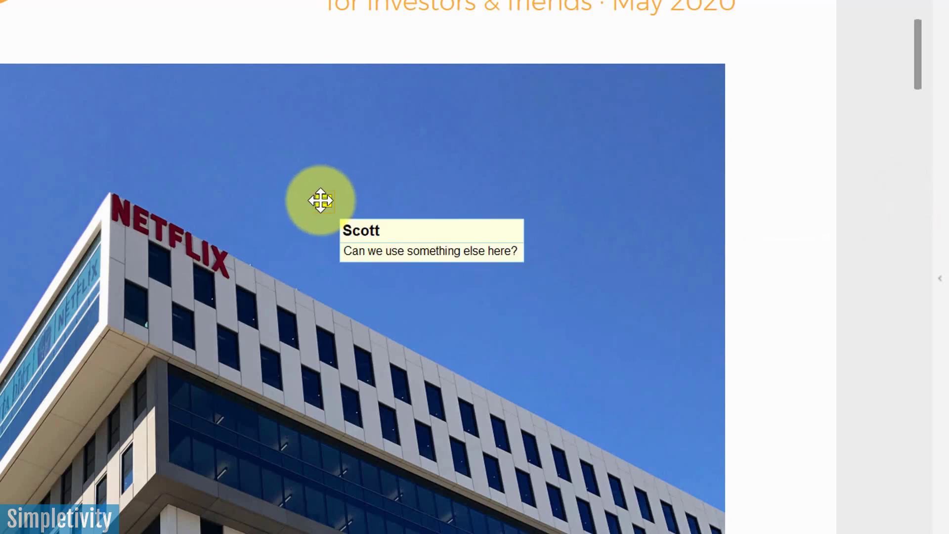
# - Area-highlight "MNOK loan from Innovation" with the comment "Let's get the yes from the client first!"
pyautogui.scroll(-8, 464, 171)
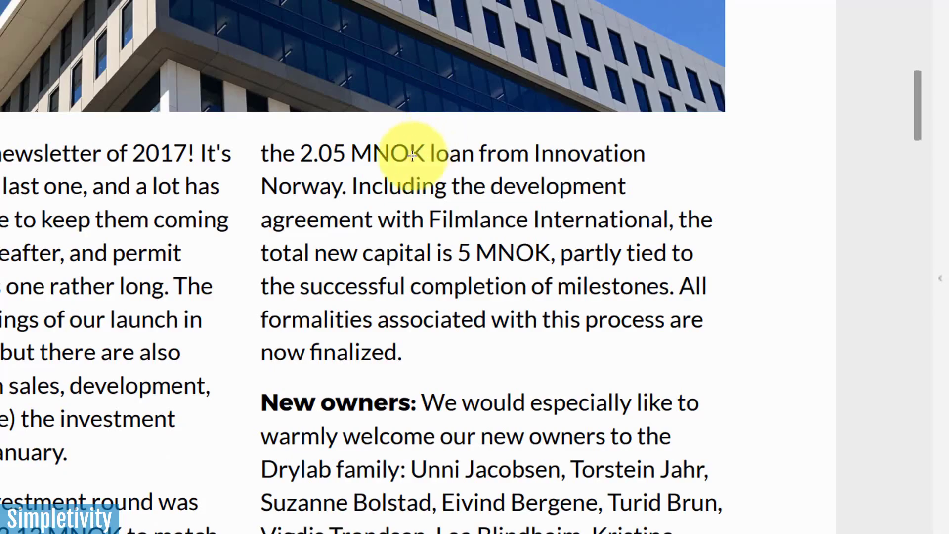
pyautogui.moveTo(350, 146); pyautogui.dragTo(652, 168)
pyautogui.doubleClick(571, 161)
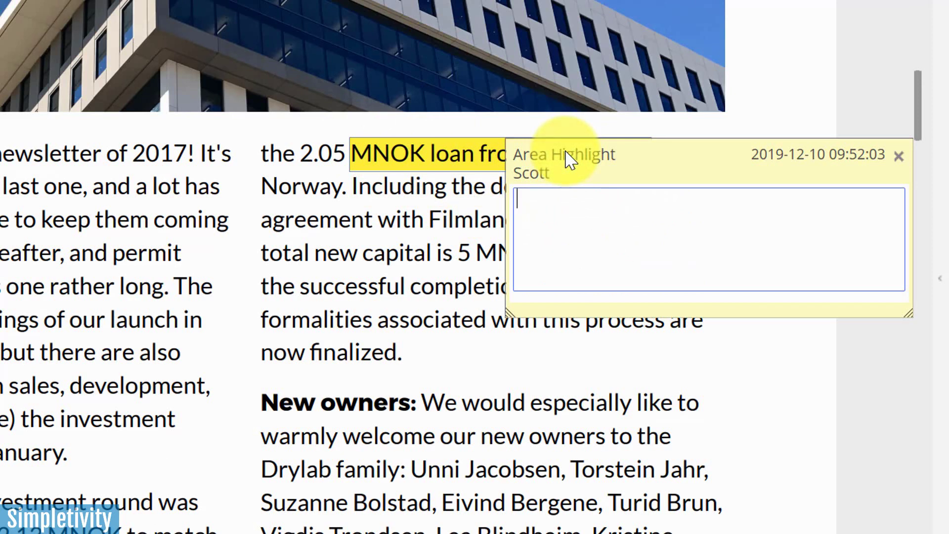
pyautogui.write("Let's get the yes from the client first")
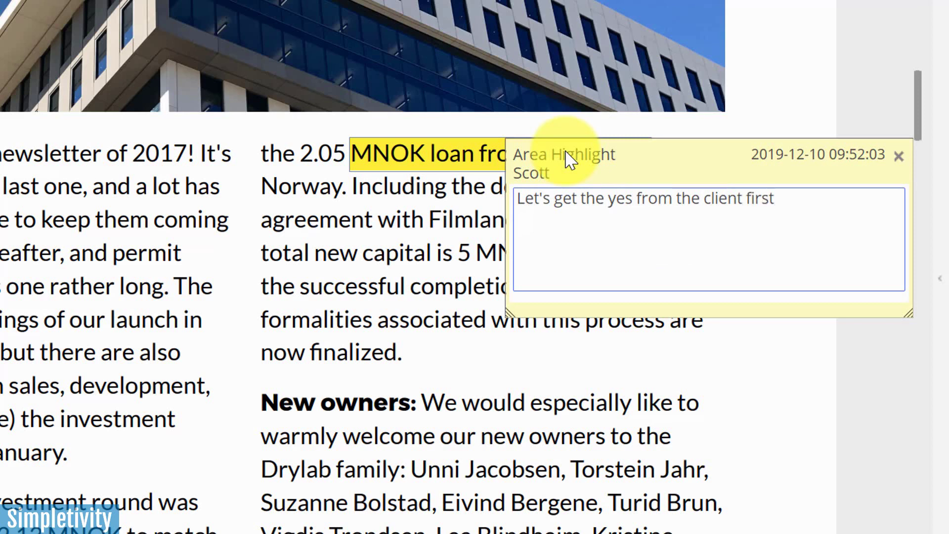
pyautogui.write('!')
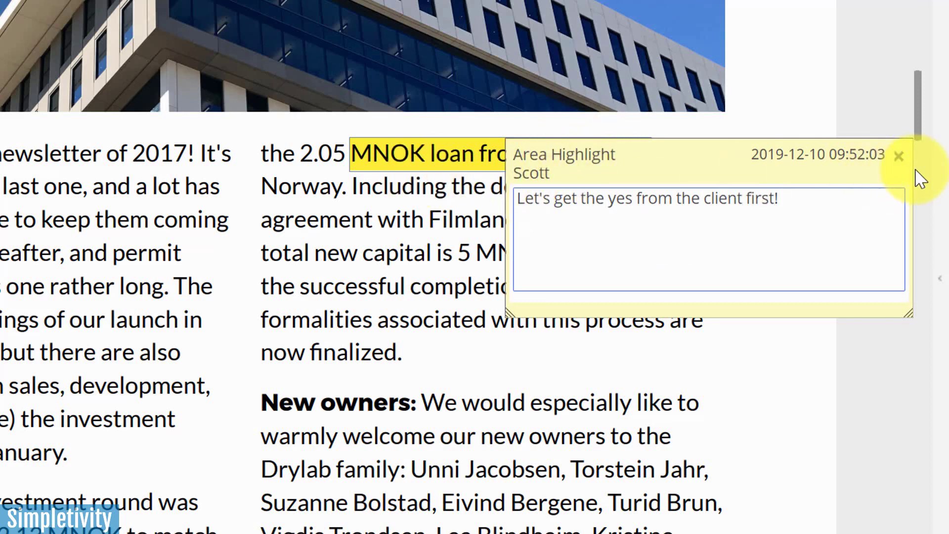
pyautogui.click(899, 156)
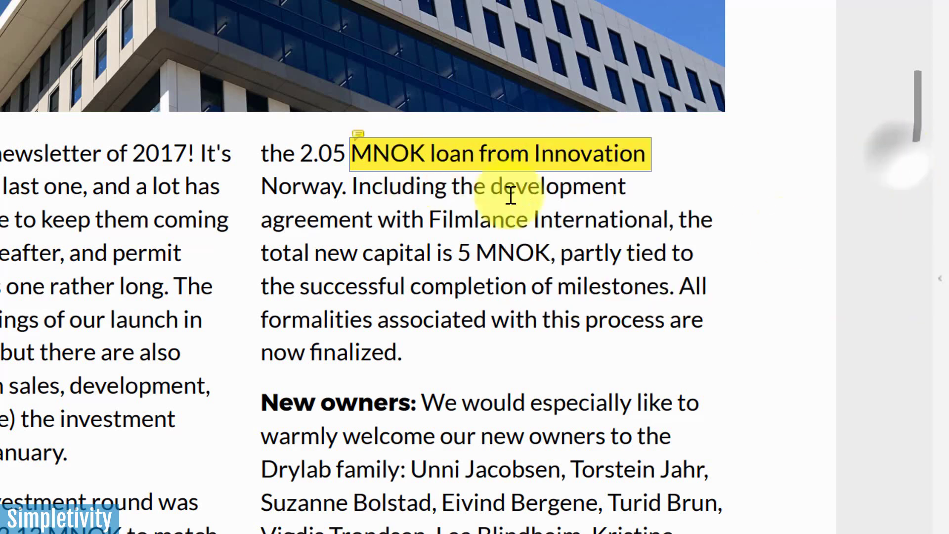
pyautogui.click(449, 156)
pyautogui.click(899, 156)
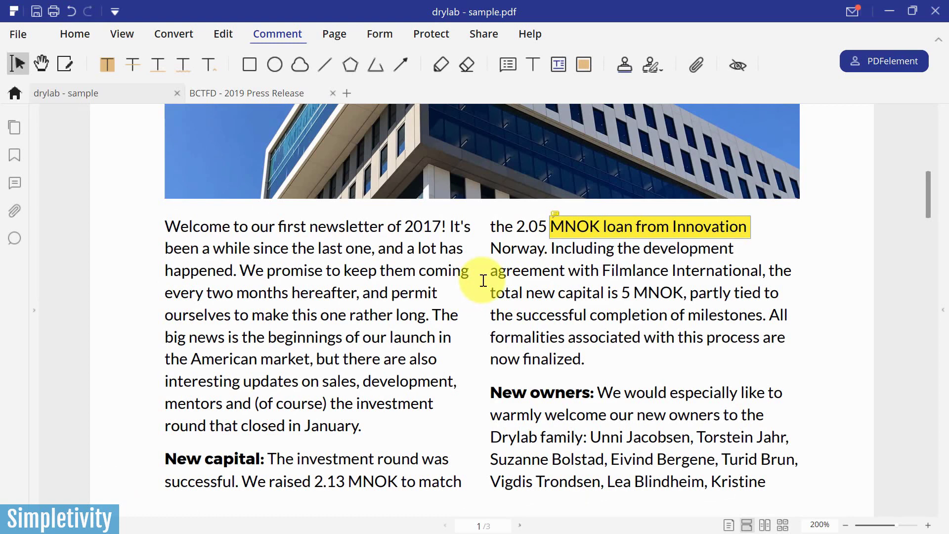
# - Switch to the BCTFD - 2019 Press Release and scroll to its bottom contact details
pyautogui.click(249, 91)
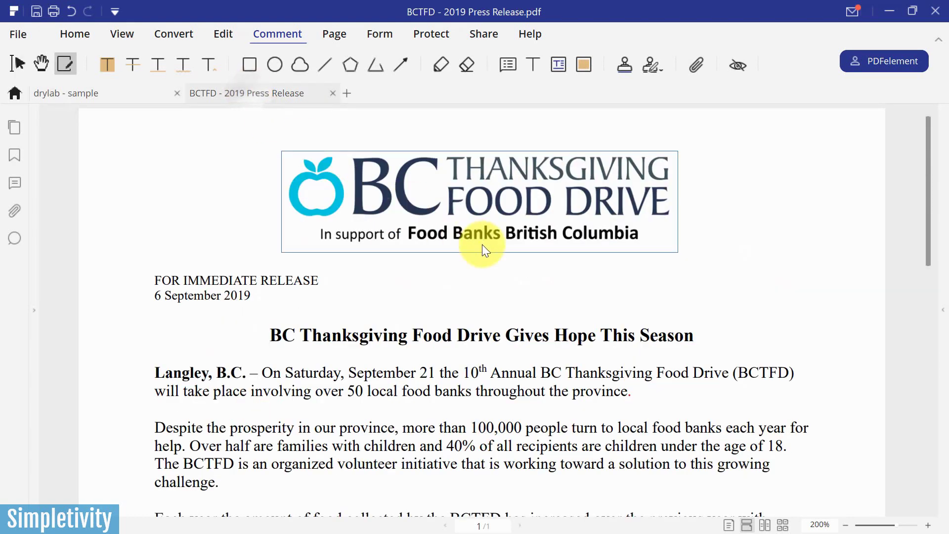
pyautogui.scroll(-15, 483, 249)
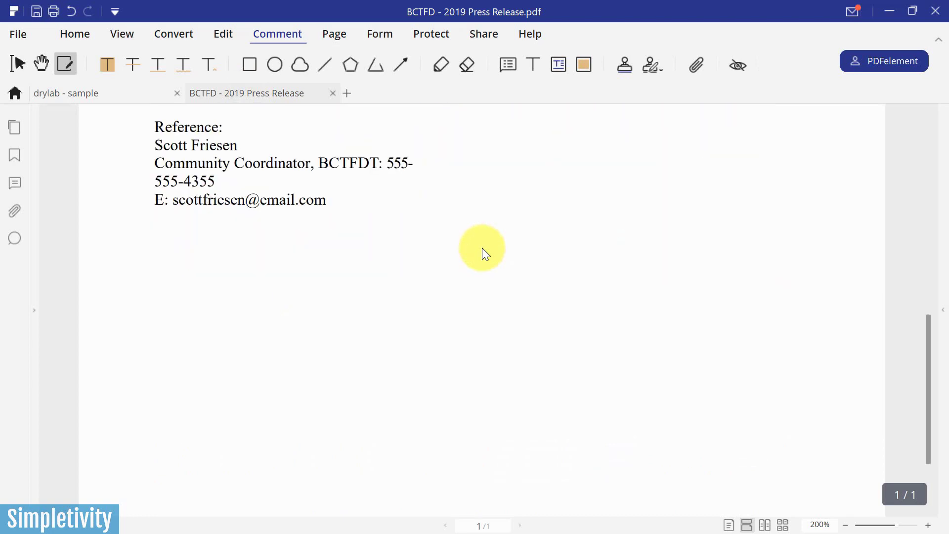
pyautogui.scroll(3, 482, 248)
pyautogui.scroll(-3, 482, 247)
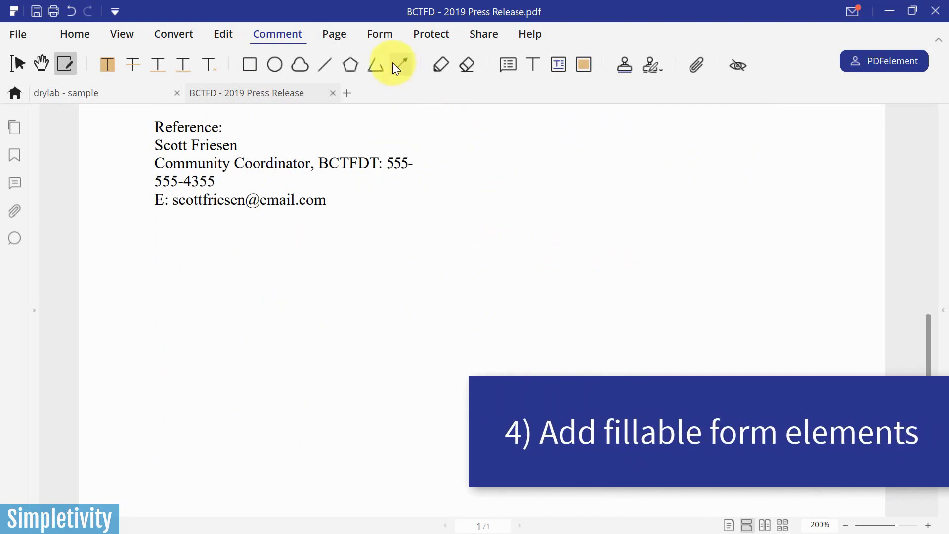
# - Place a Text Field form field below the Reference lines
pyautogui.click(380, 33)
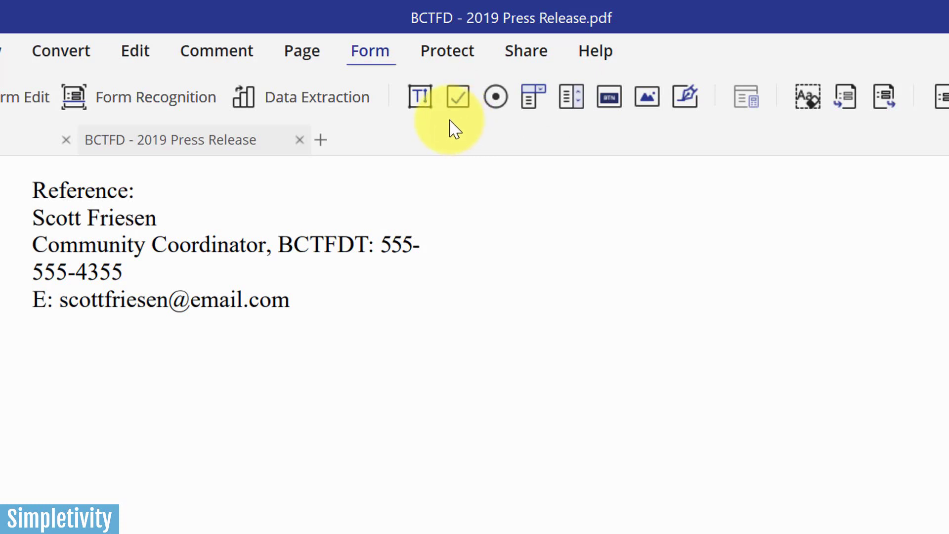
pyautogui.click(419, 99)
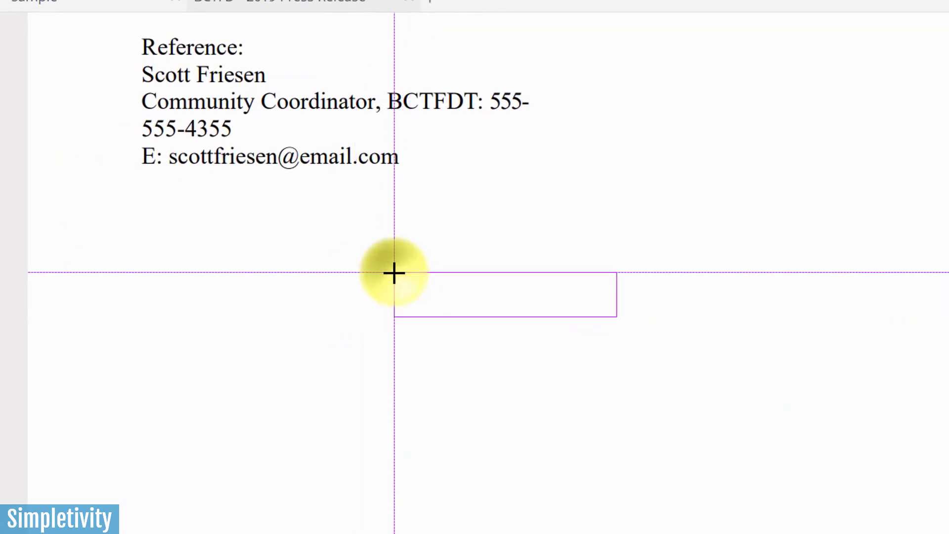
pyautogui.click(394, 272)
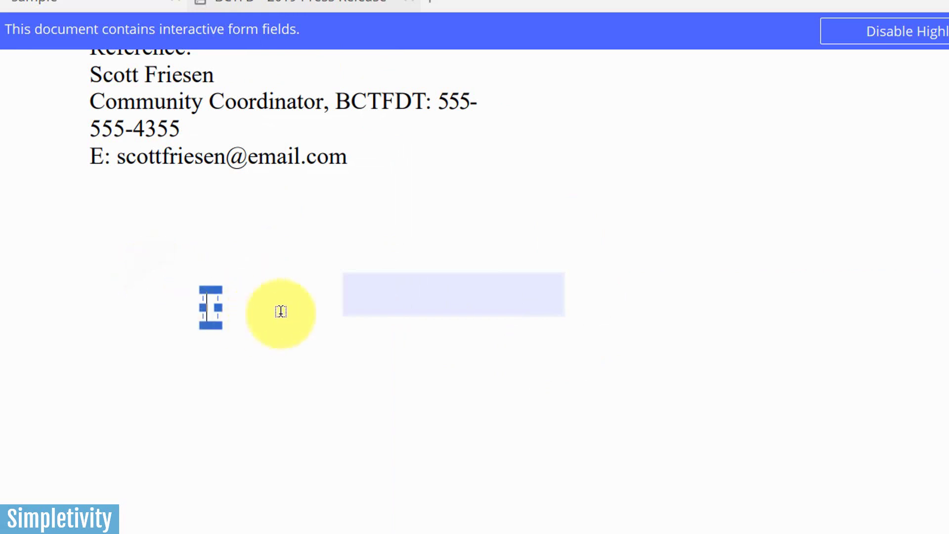
# - Type a "Full Name:" label and drag it beside the text field, aligned with it
pyautogui.write('Full')
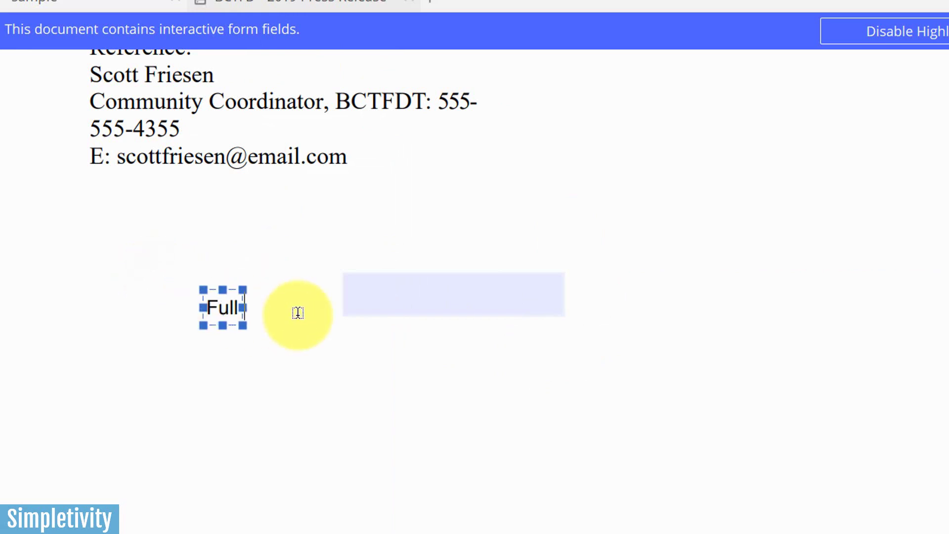
pyautogui.write(' Name:')
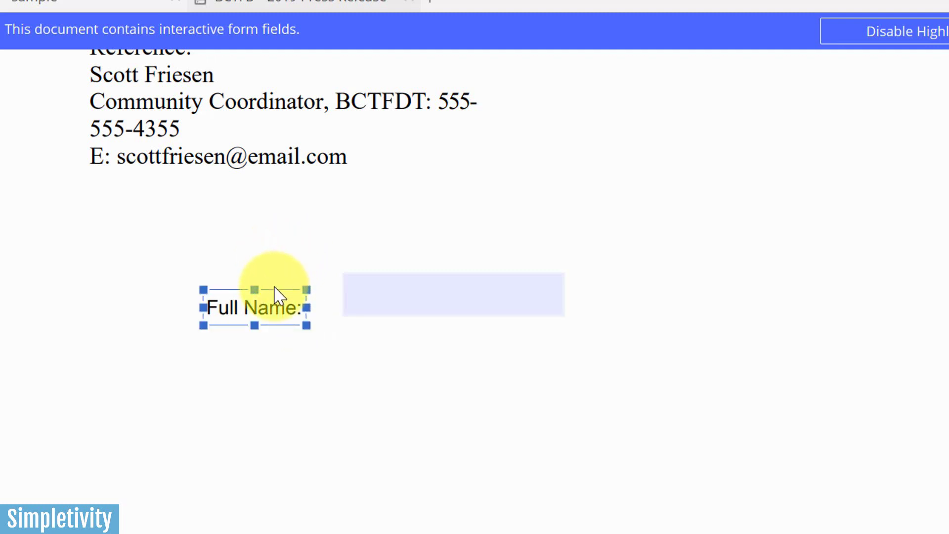
pyautogui.moveTo(272, 288); pyautogui.dragTo(294, 278)
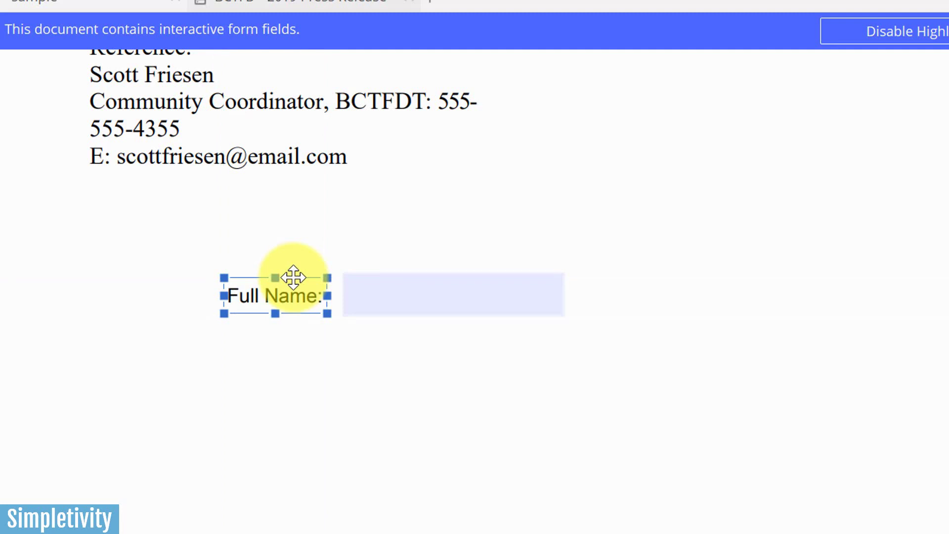
pyautogui.click(435, 433)
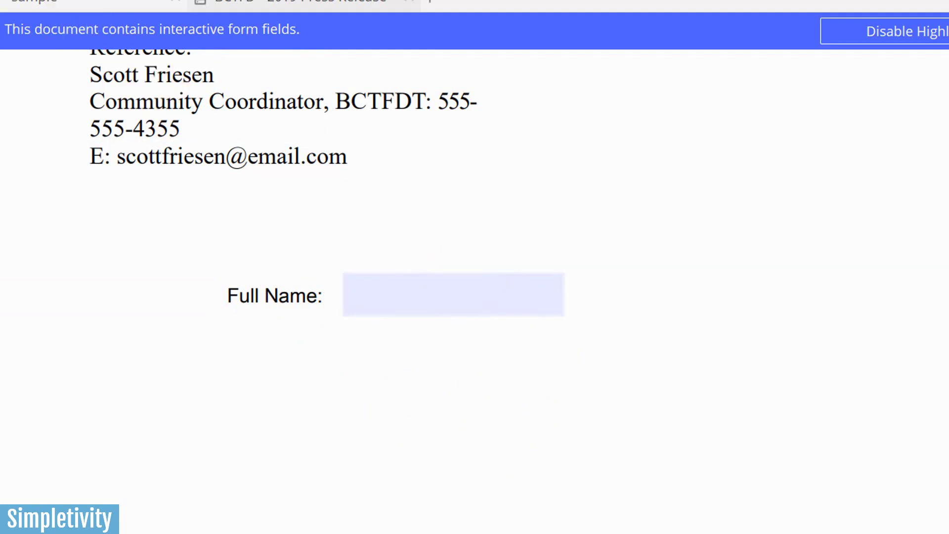
# - Type a sample person's full name into the Full Name field
pyautogui.click(440, 288)
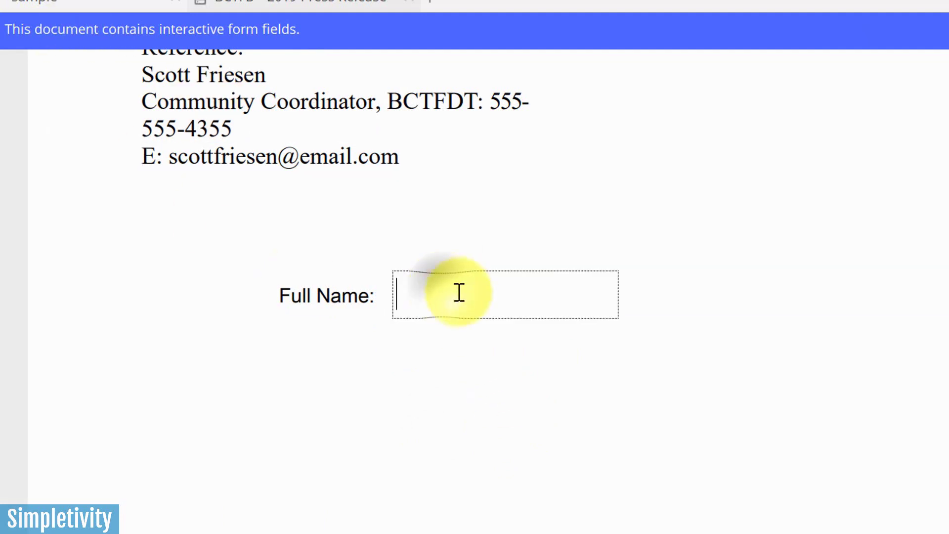
pyautogui.write('Joe Smith')
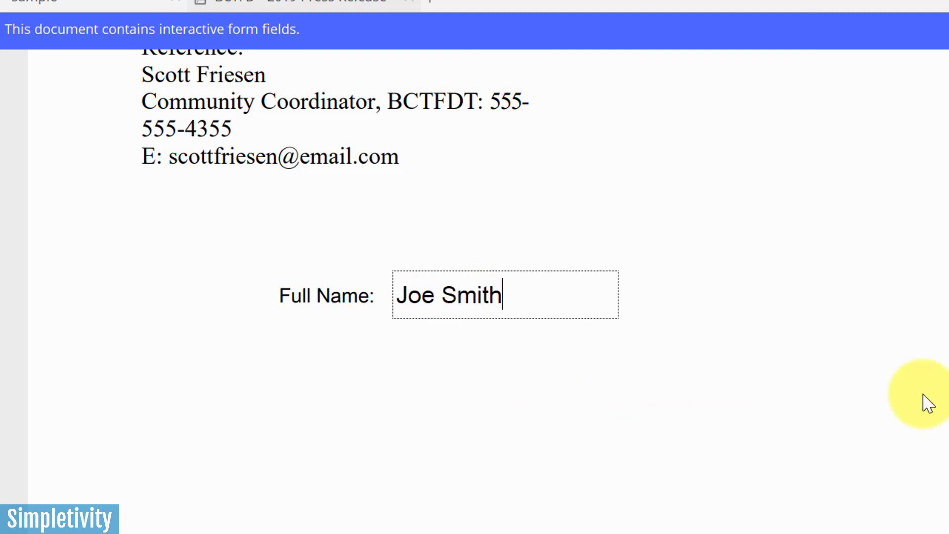
pyautogui.click(897, 386)
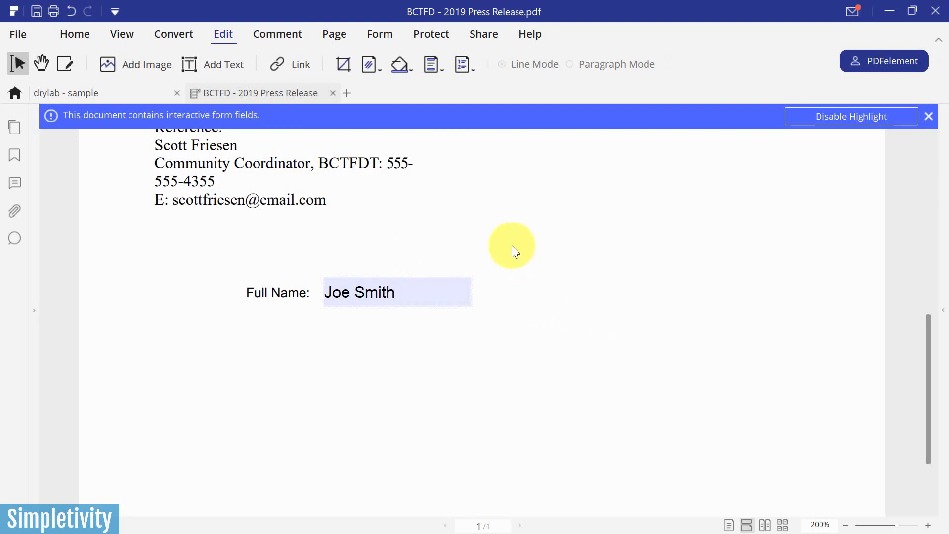
pyautogui.click(433, 33)
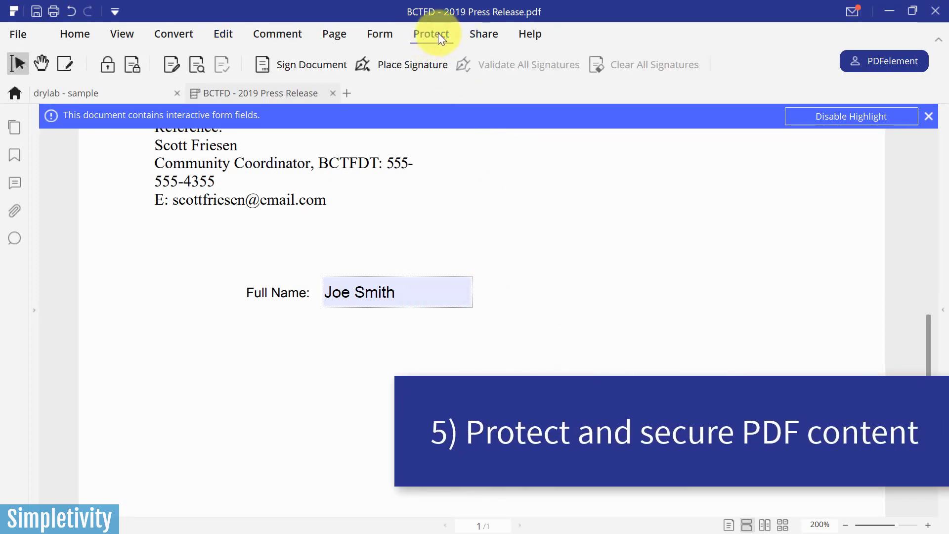
pyautogui.scroll(10, 560, 217)
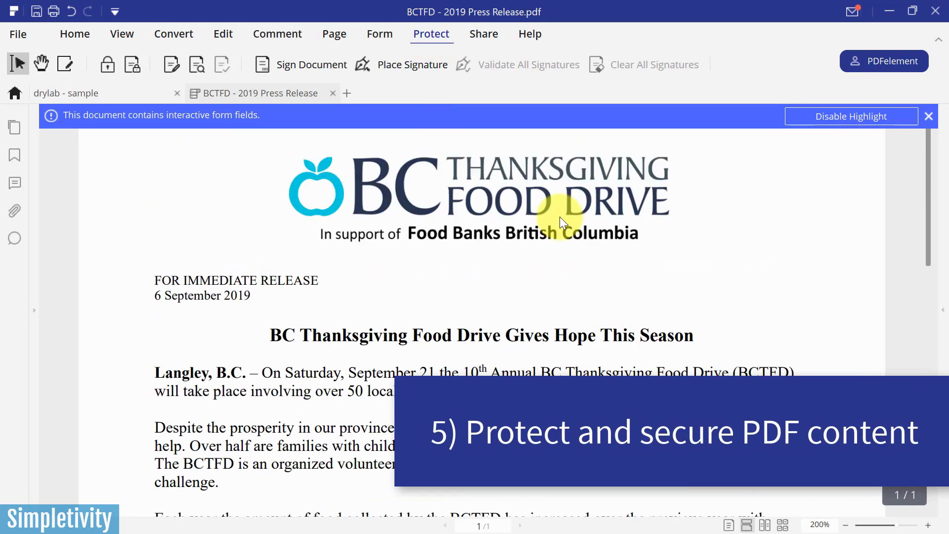
pyautogui.scroll(-2, 560, 216)
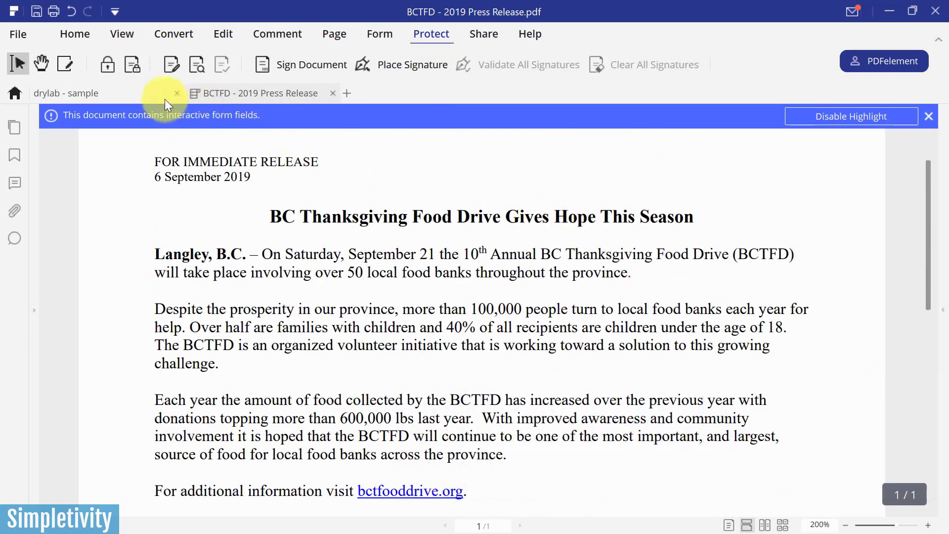
pyautogui.click(109, 64)
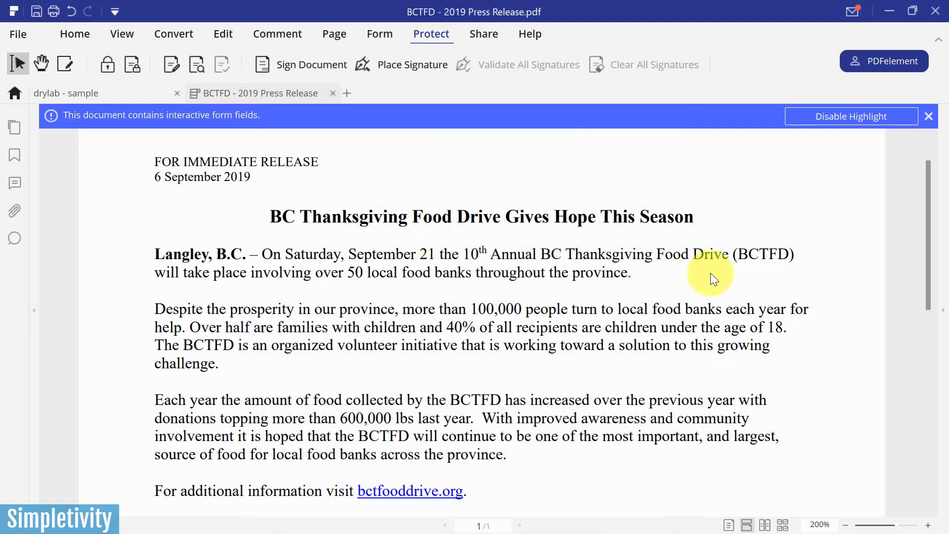
pyautogui.scroll(-1, 710, 280)
pyautogui.scroll(1, 710, 280)
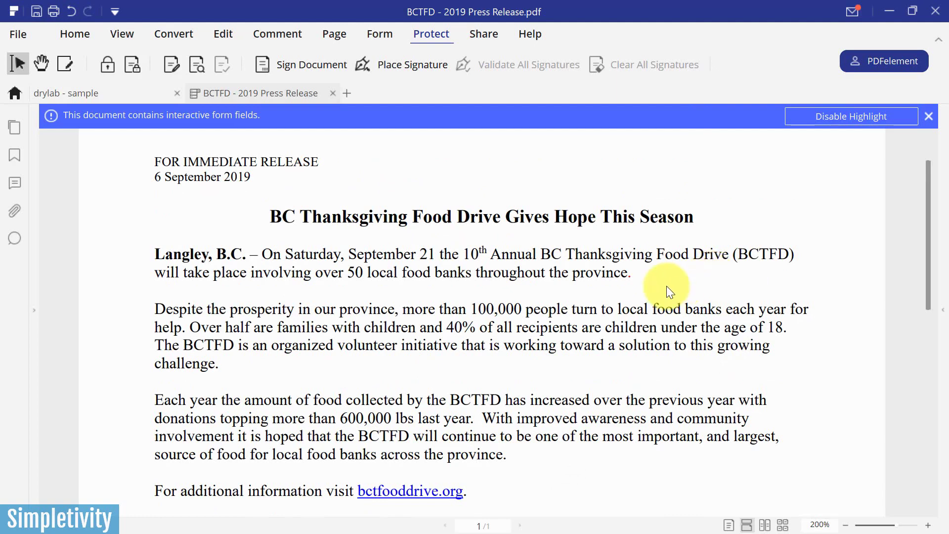
pyautogui.scroll(-1, 668, 291)
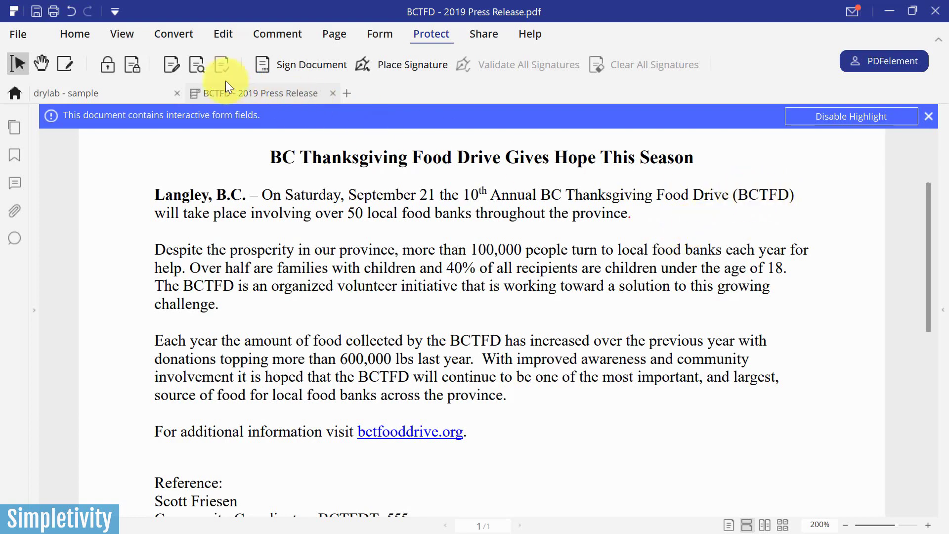
# - Trial-mark "(BCTFD)" in the opening line for redaction, then delete that mark
pyautogui.click(170, 63)
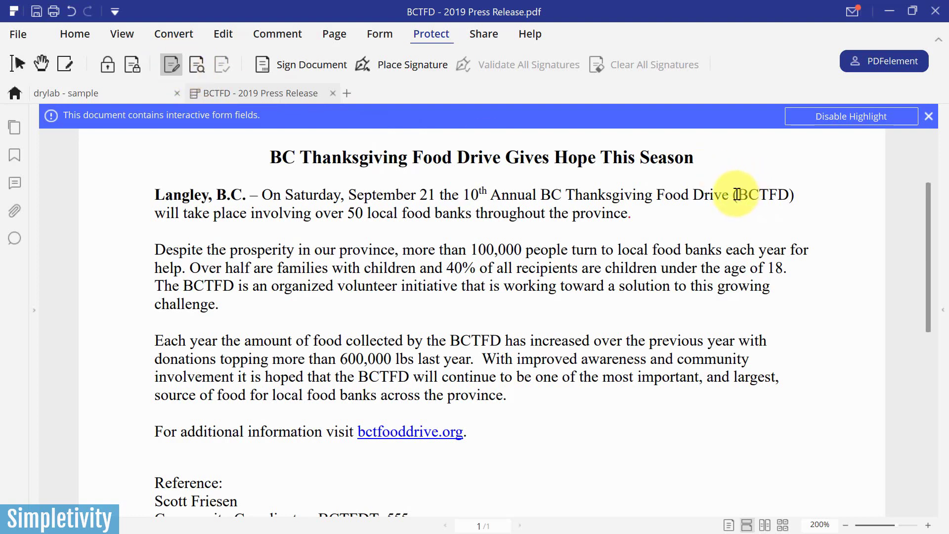
pyautogui.moveTo(760, 195); pyautogui.dragTo(790, 195)
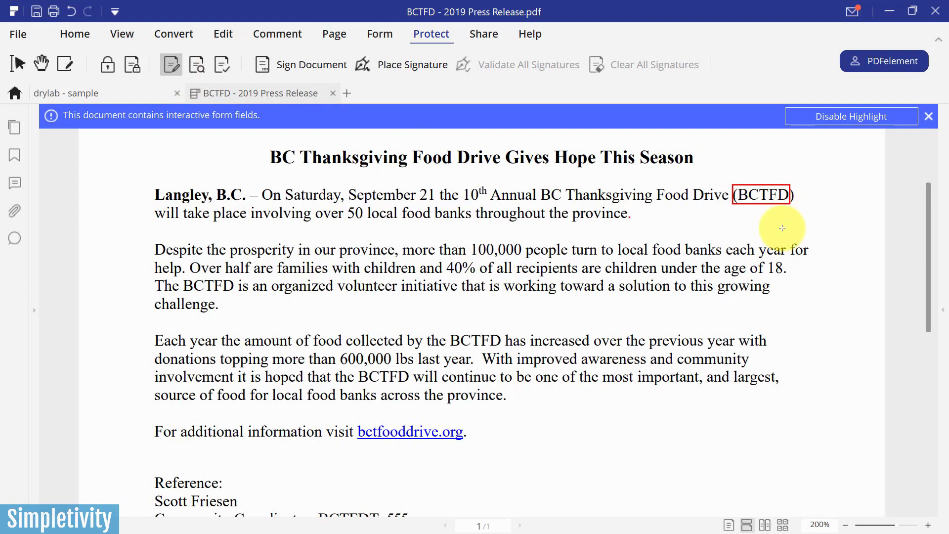
pyautogui.rightClick(765, 193)
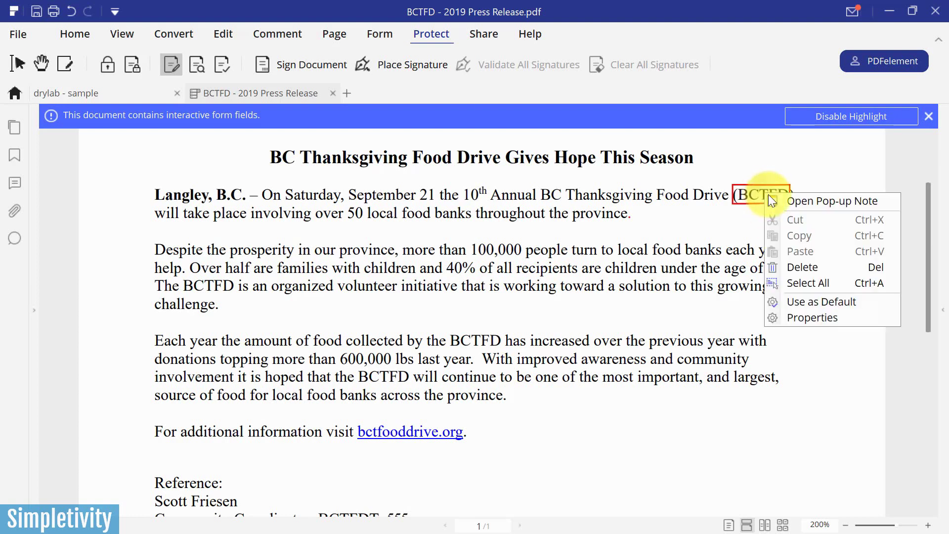
pyautogui.click(805, 266)
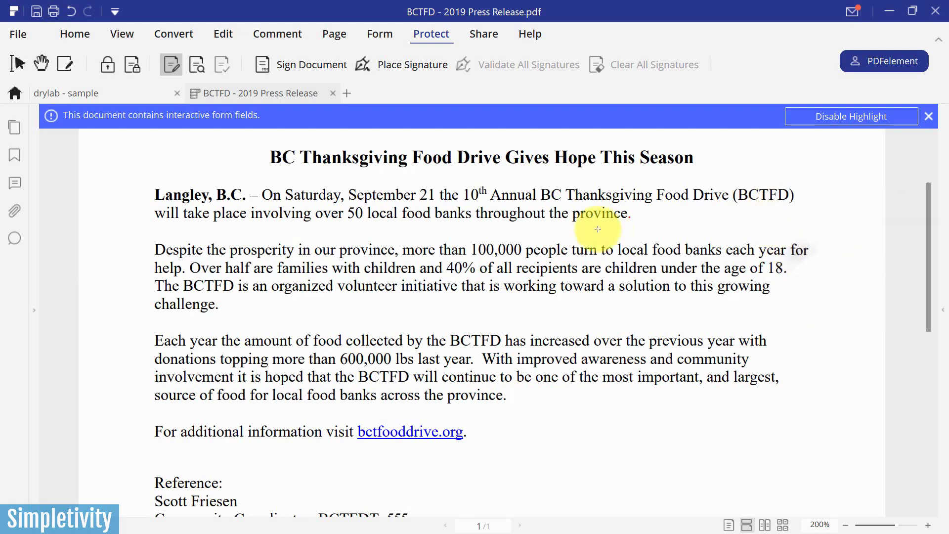
# - Search the press release for "bctfd" and mark all five results for redaction
pyautogui.click(197, 67)
pyautogui.click(101, 145)
pyautogui.write('bctfd')
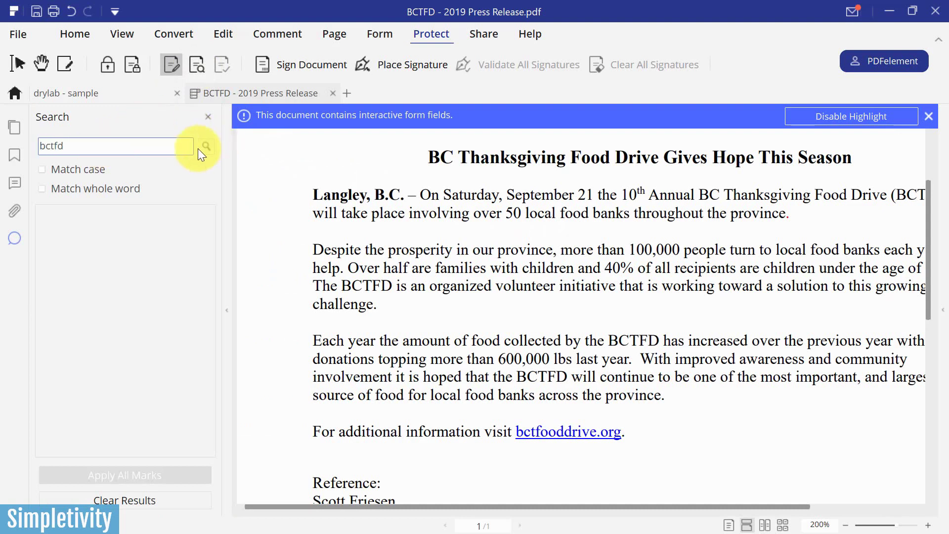
pyautogui.click(205, 146)
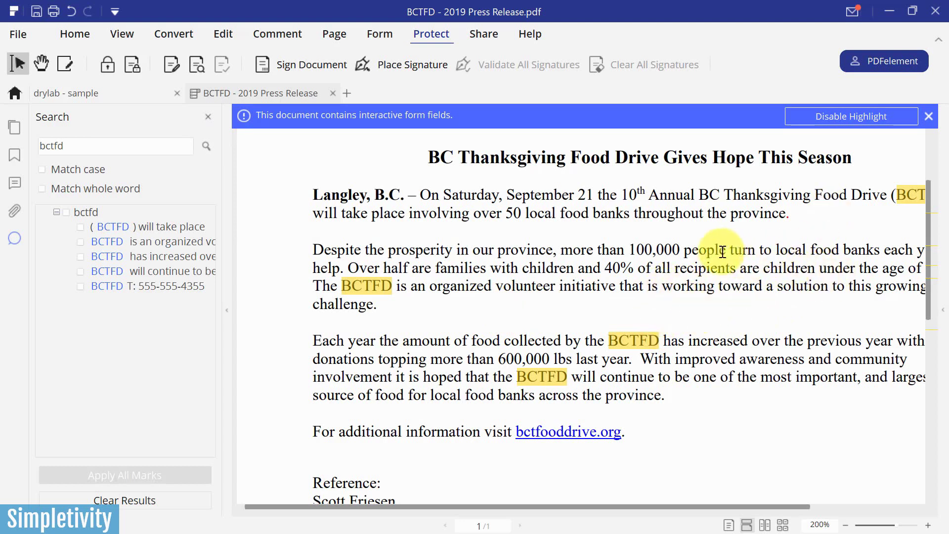
pyautogui.click(66, 212)
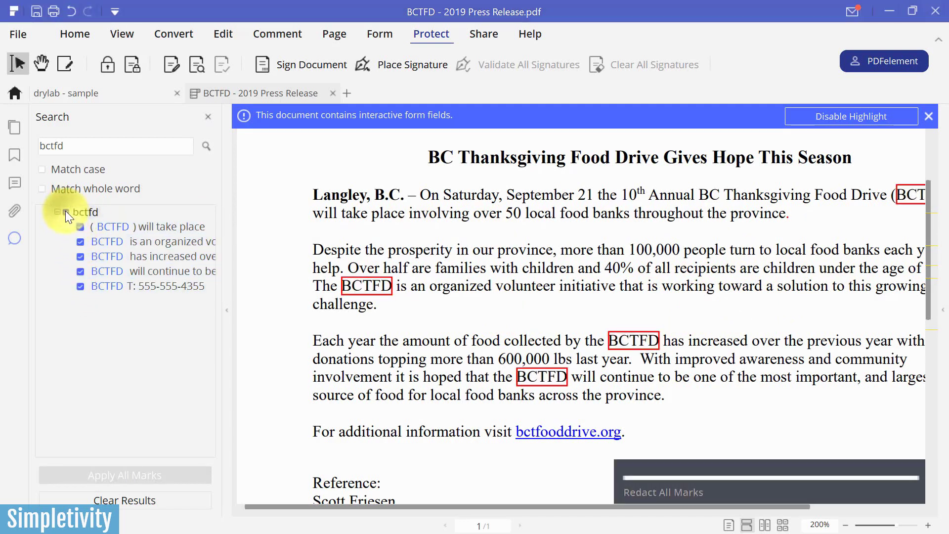
pyautogui.click(208, 116)
pyautogui.scroll(-3, 414, 301)
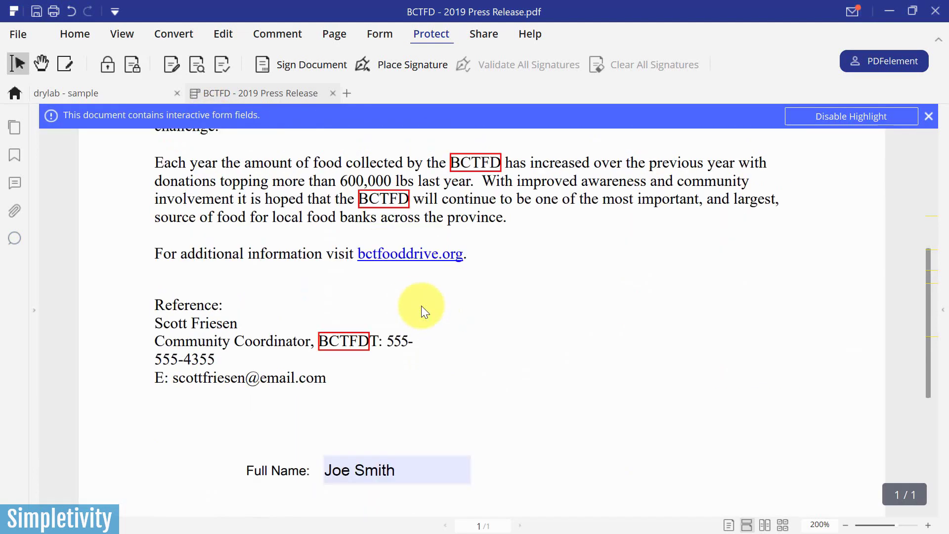
pyautogui.scroll(5, 429, 308)
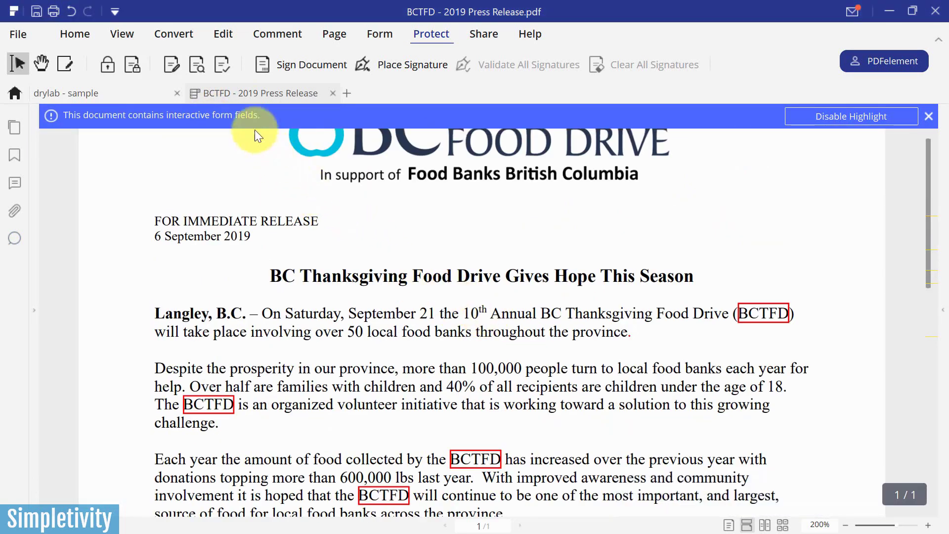
# - Apply and confirm the redactions, then review the blacked-out BCTFD boxes across the page
pyautogui.click(221, 67)
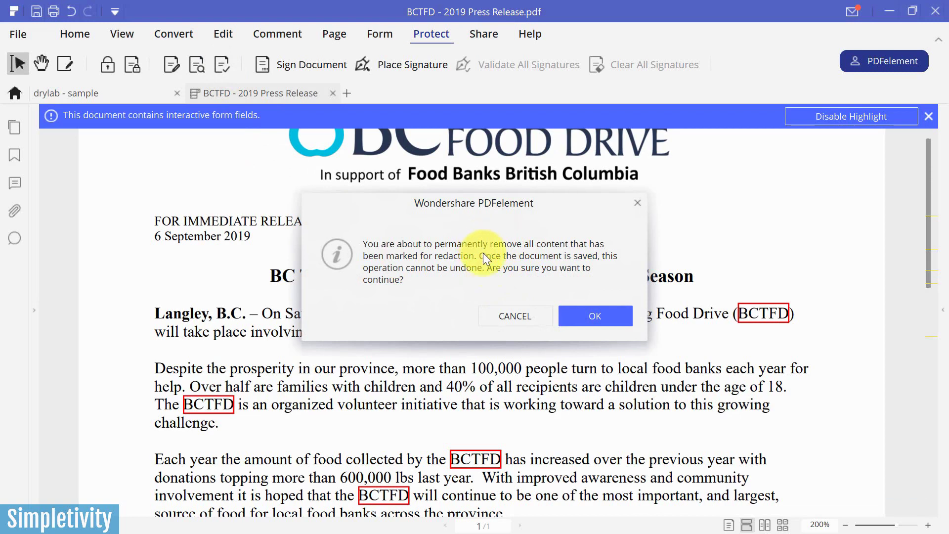
pyautogui.click(606, 316)
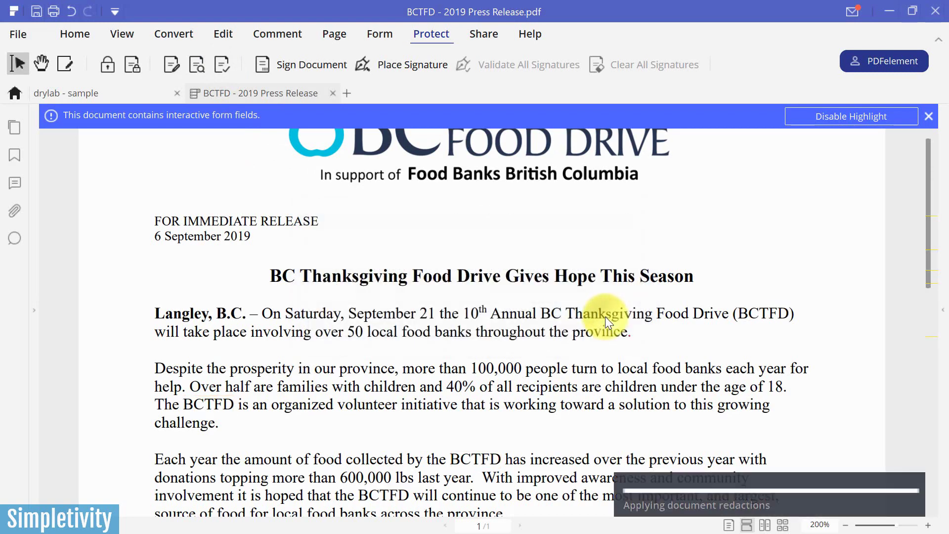
pyautogui.scroll(-3, 847, 312)
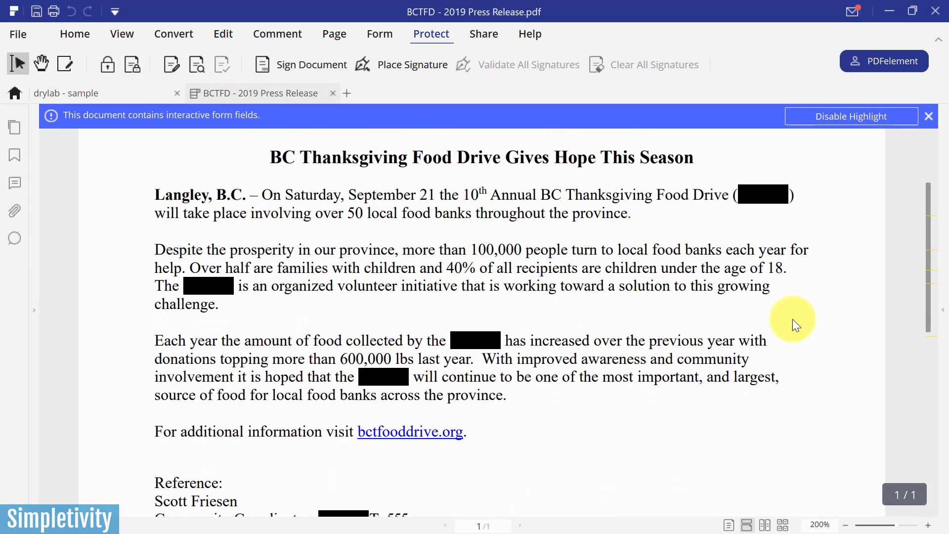
pyautogui.scroll(-1, 471, 341)
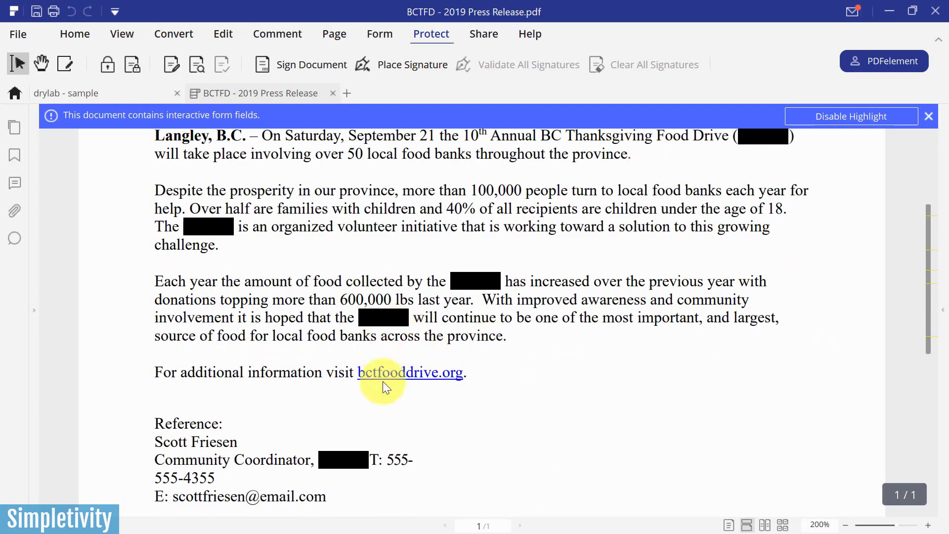
pyautogui.scroll(3, 470, 297)
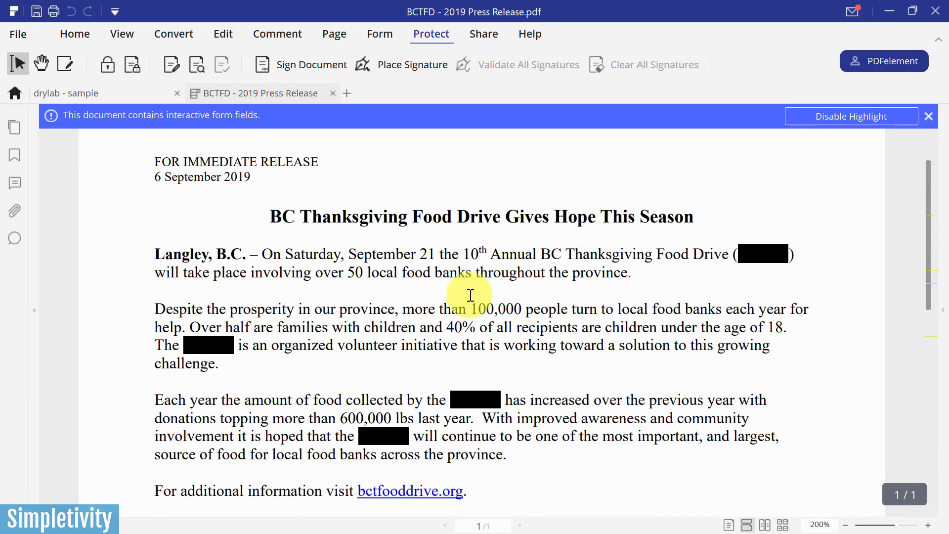
pyautogui.scroll(-1, 759, 274)
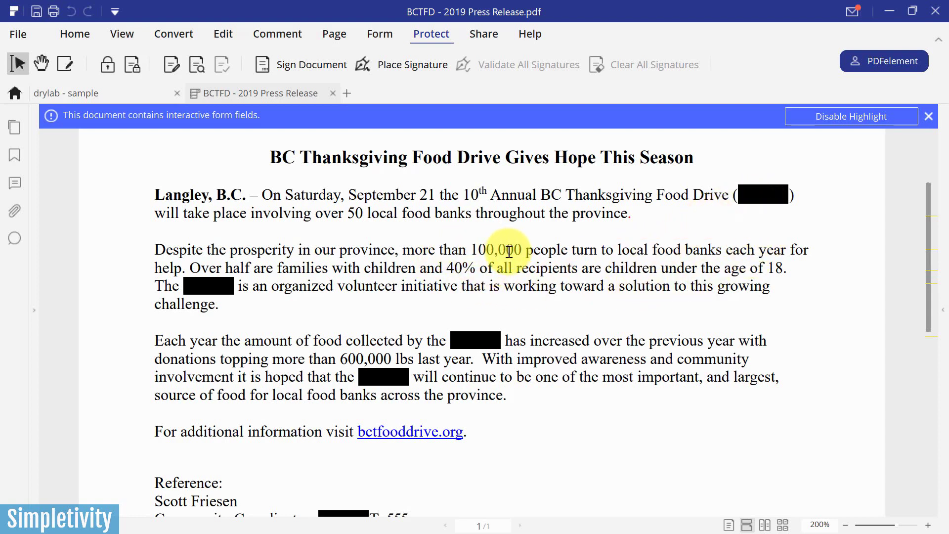
pyautogui.scroll(2, 567, 270)
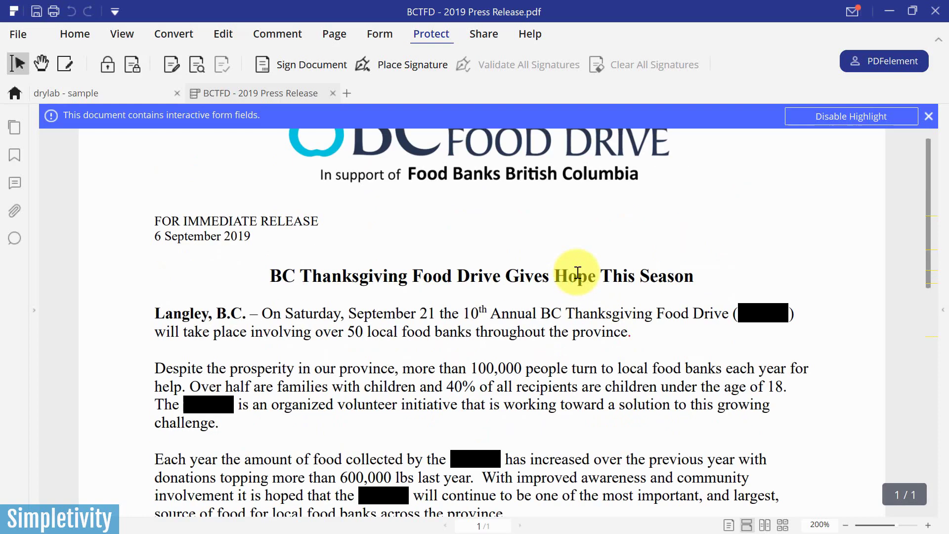
pyautogui.scroll(-2, 577, 272)
pyautogui.scroll(3, 577, 273)
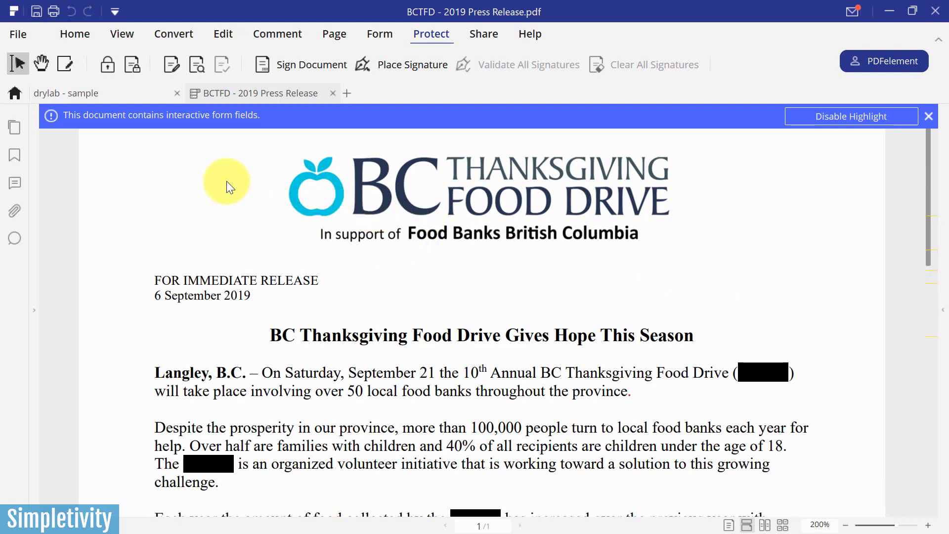
# - Switch to the "drylab - sample" document and show the top of its first page
pyautogui.click(118, 88)
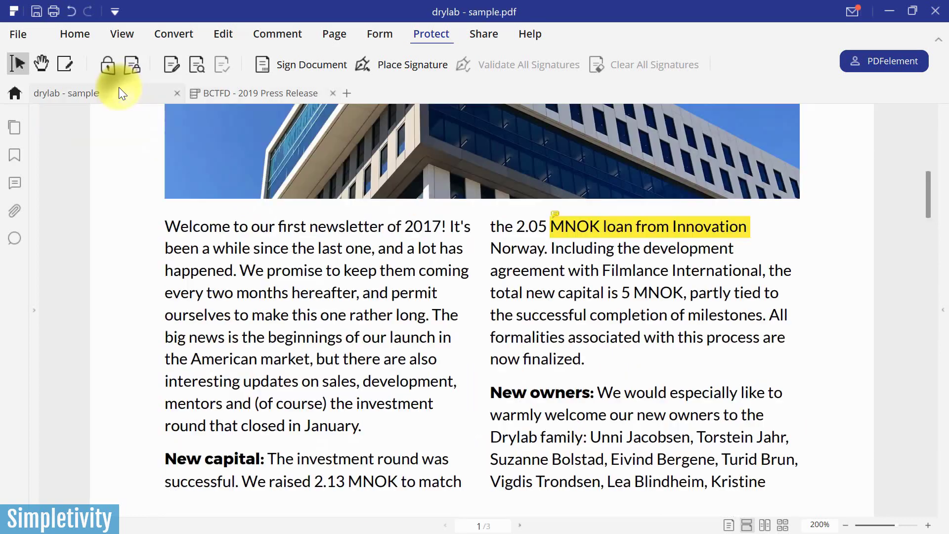
pyautogui.scroll(10, 855, 317)
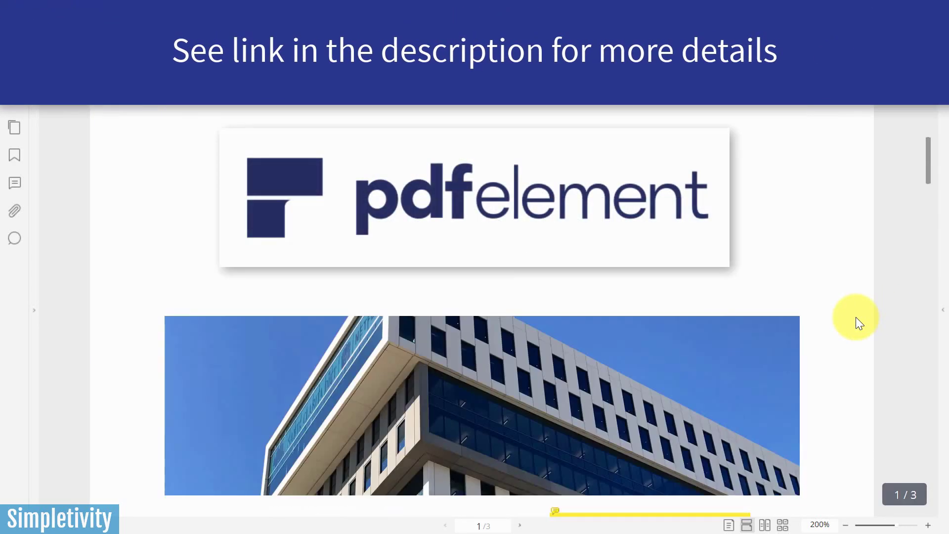
pyautogui.scroll(2, 855, 317)
pyautogui.scroll(-2, 856, 317)
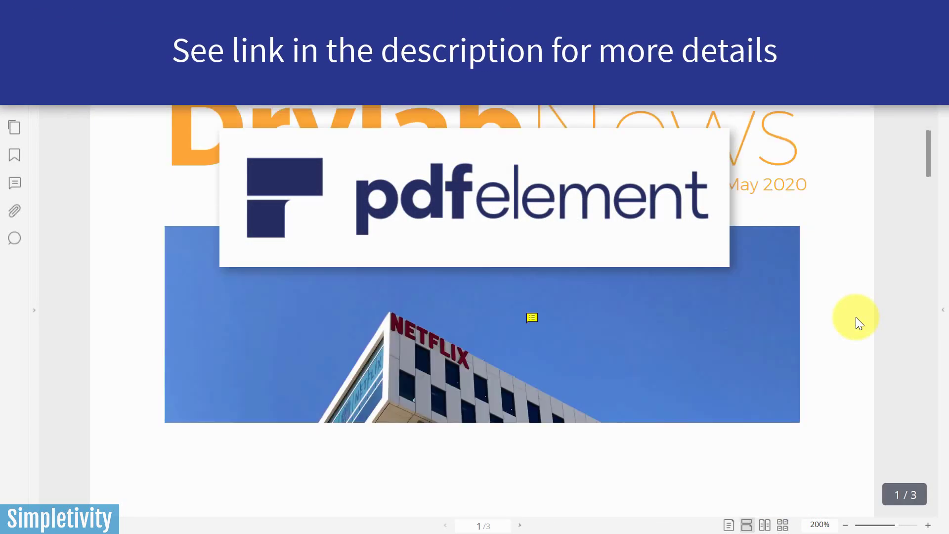